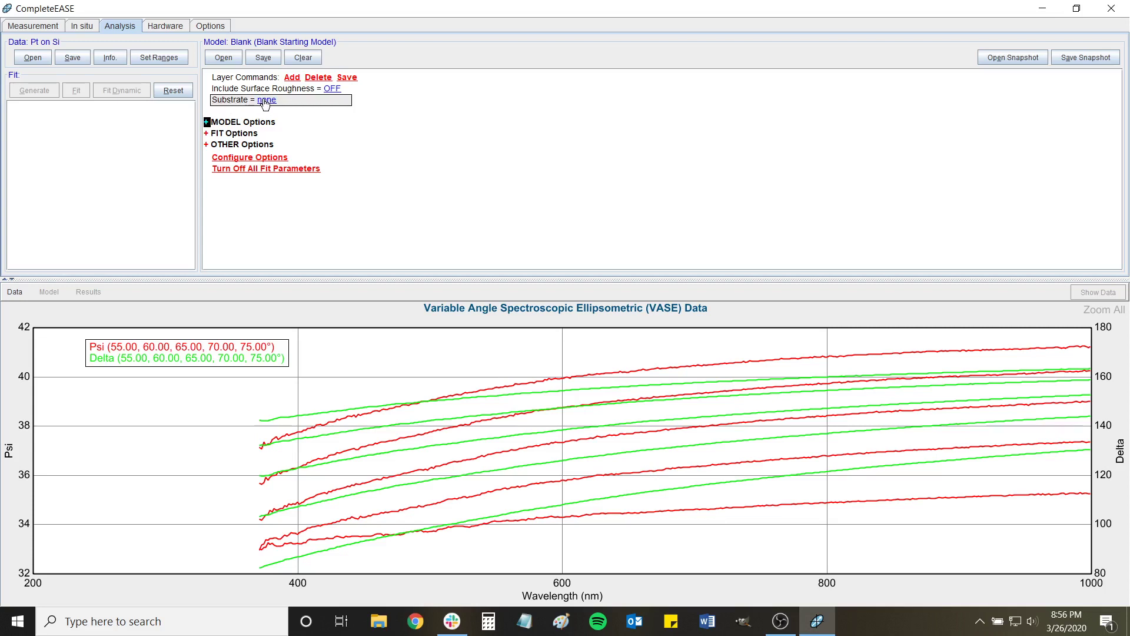
Step: Load the Basic B-Spline.mat material as the substrate layer
left_click(265, 101)
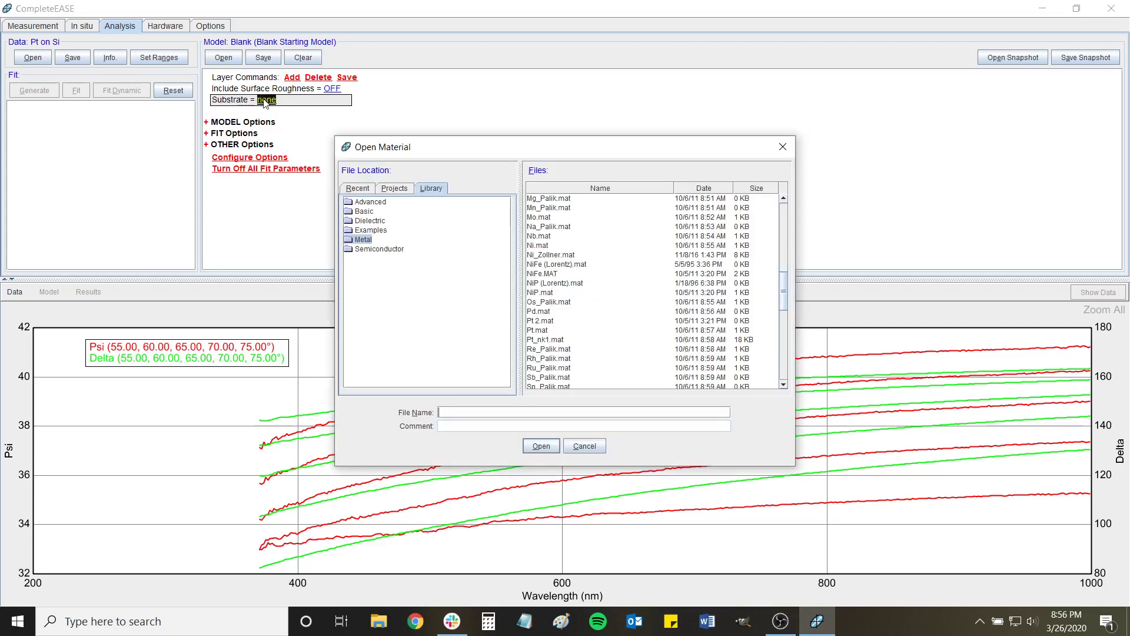
left_click(367, 210)
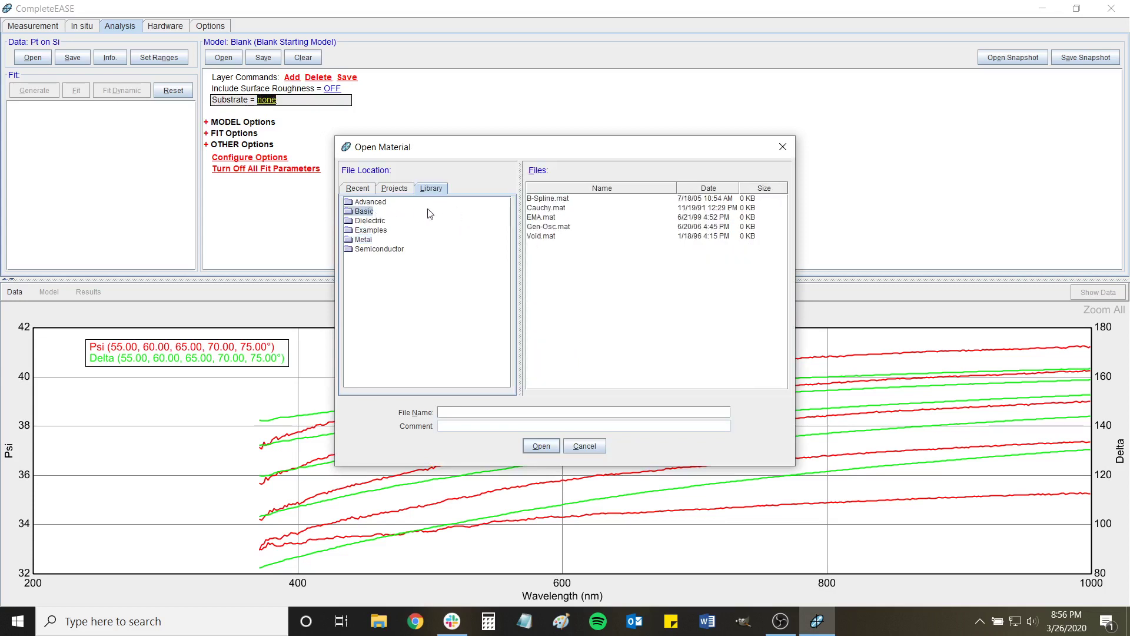
left_click(552, 198)
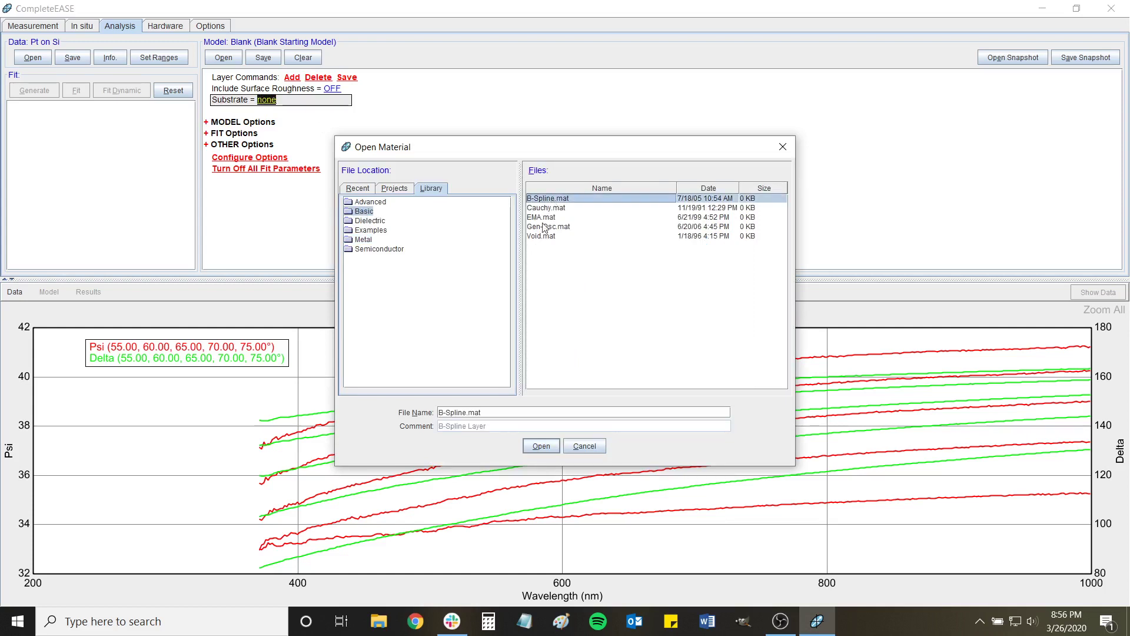
left_click(540, 446)
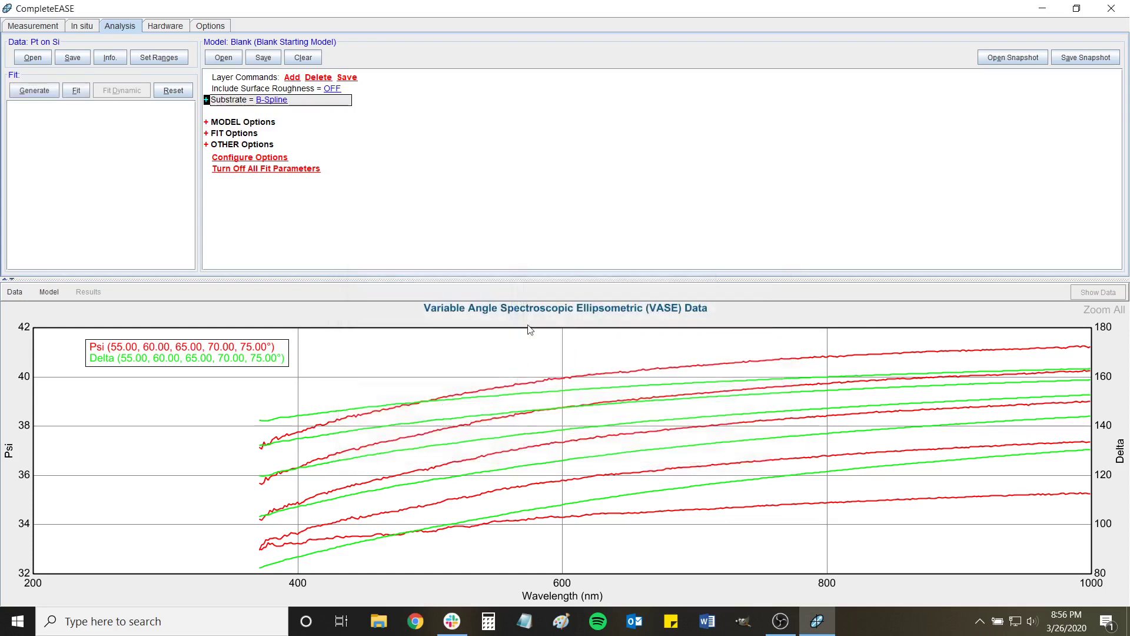
Step: Set the B-Spline nodes' starting material to Metal > Pt.mat
left_click(208, 100)
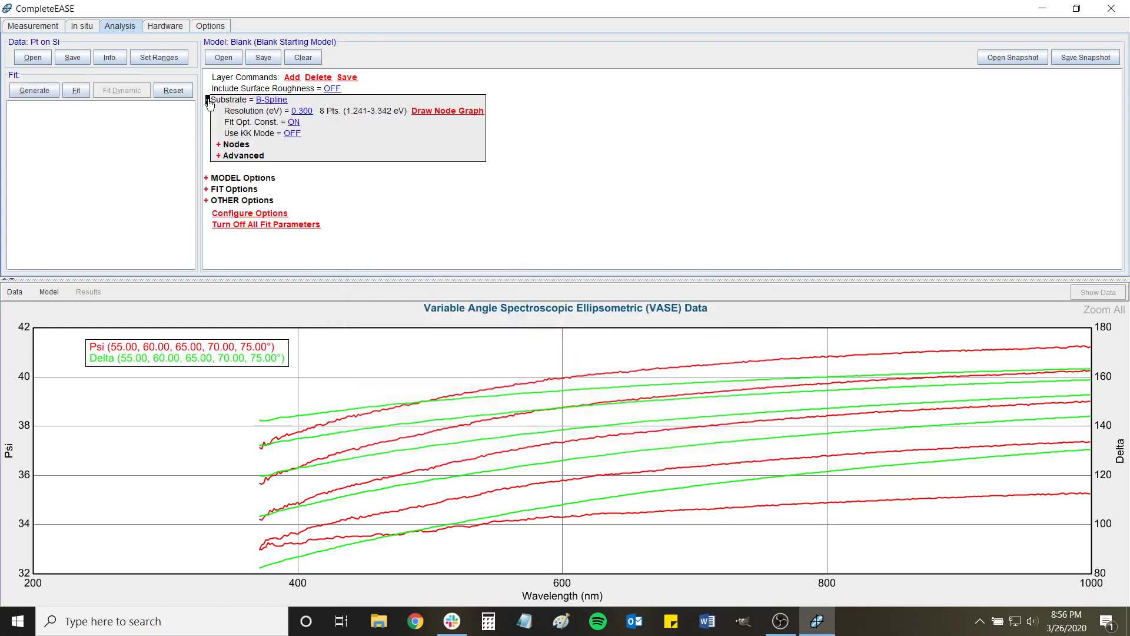
left_click(219, 144)
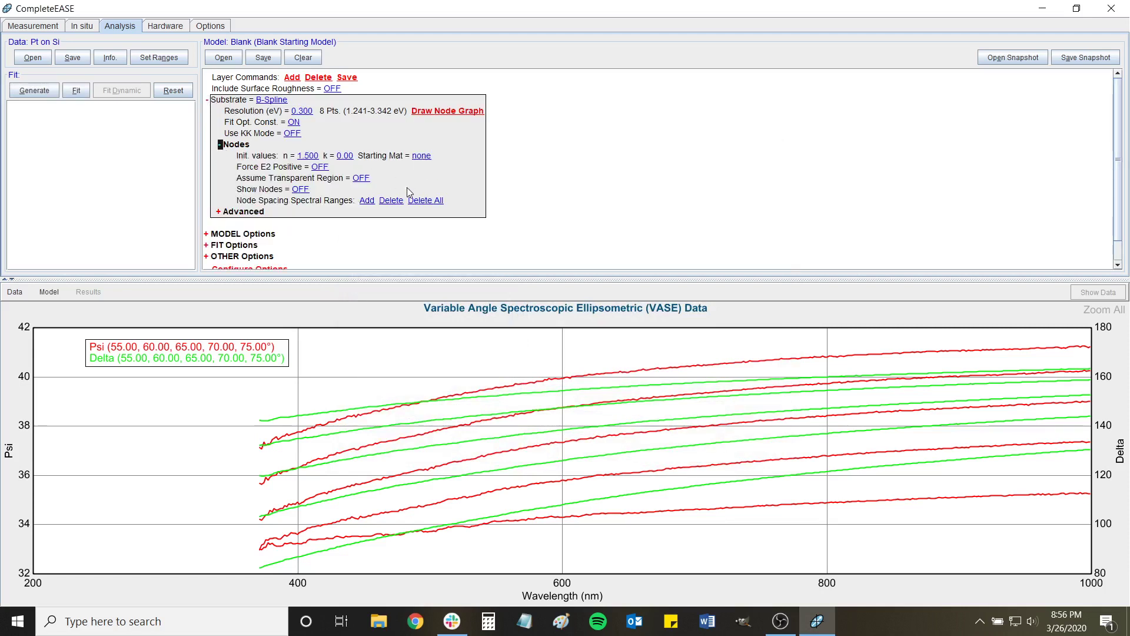
left_click(420, 157)
left_click(371, 239)
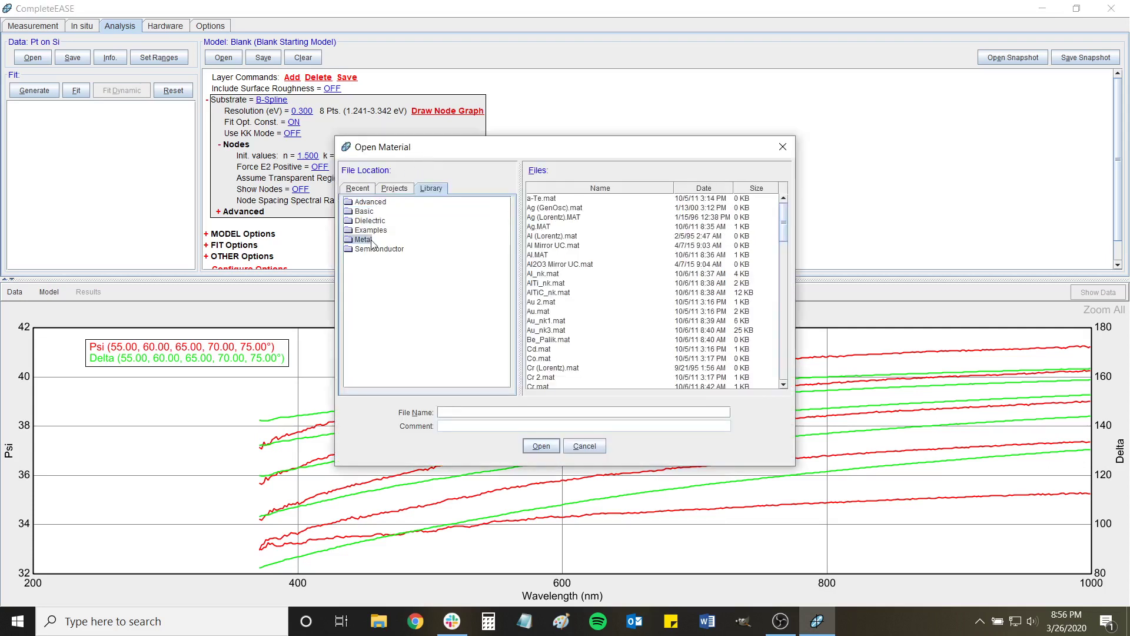
left_click(552, 275)
scroll(553, 278, "down", 10)
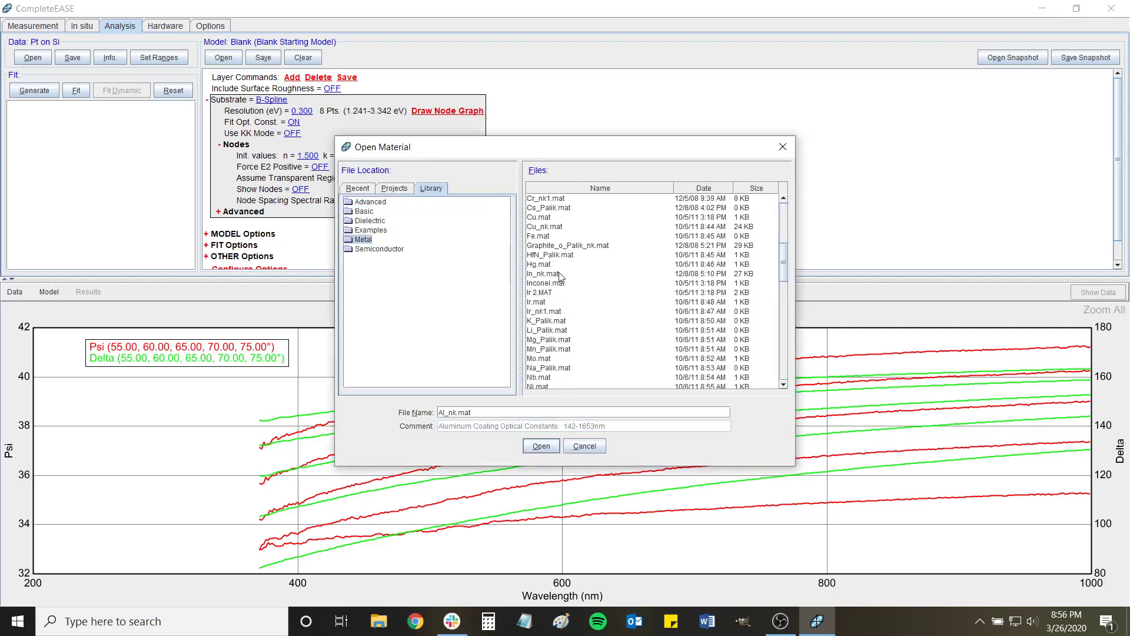
scroll(560, 276, "down", 3)
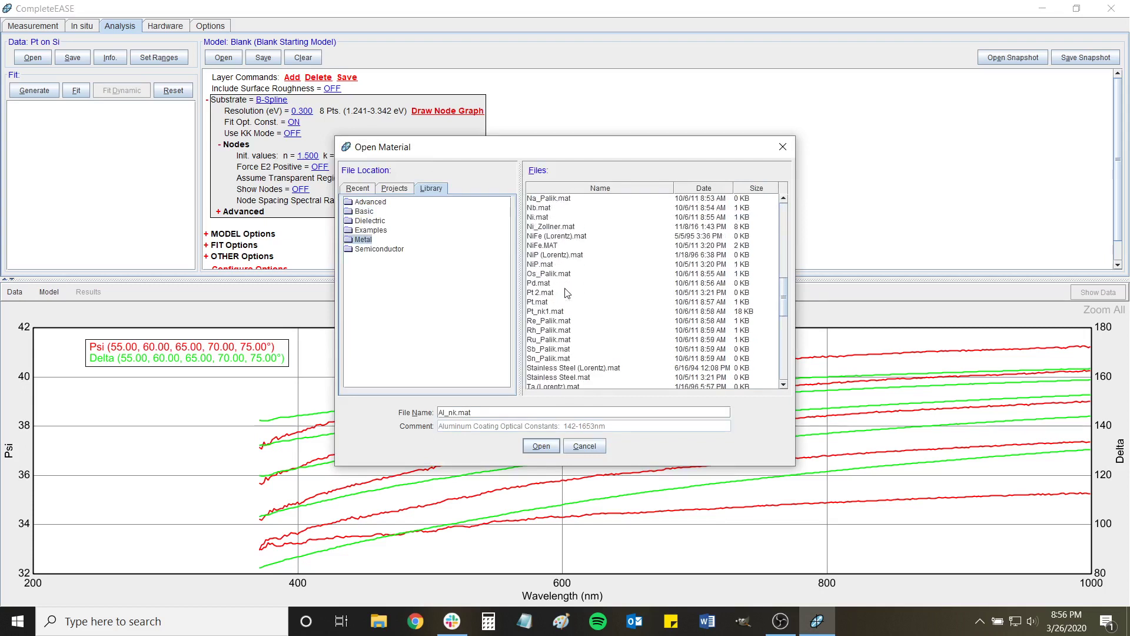
left_click(535, 293)
left_click(539, 302)
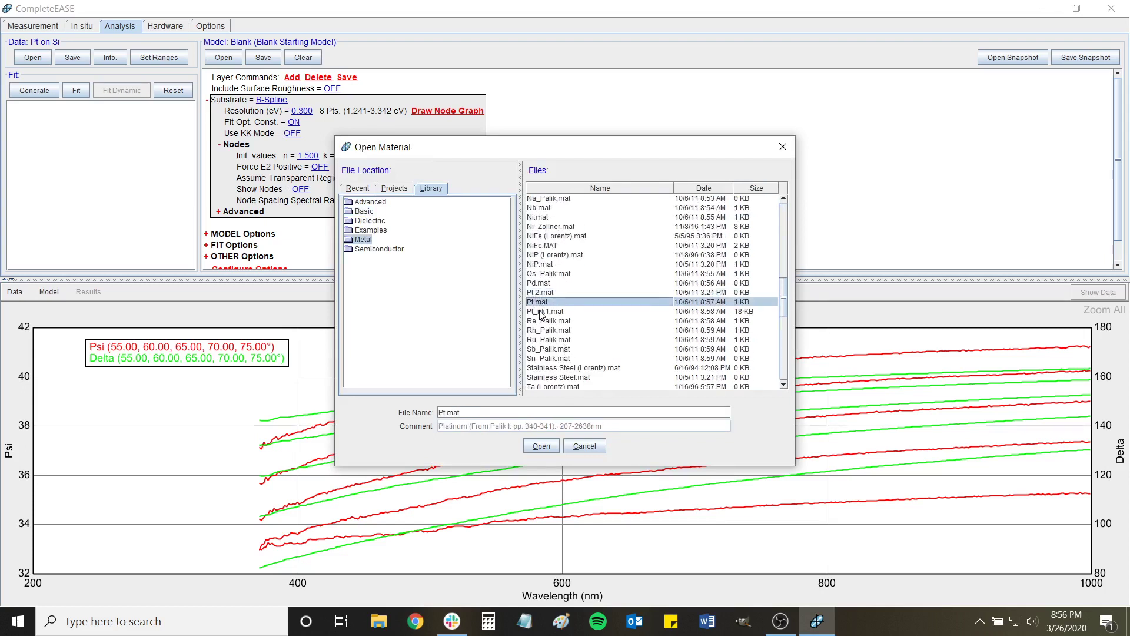
left_click(541, 446)
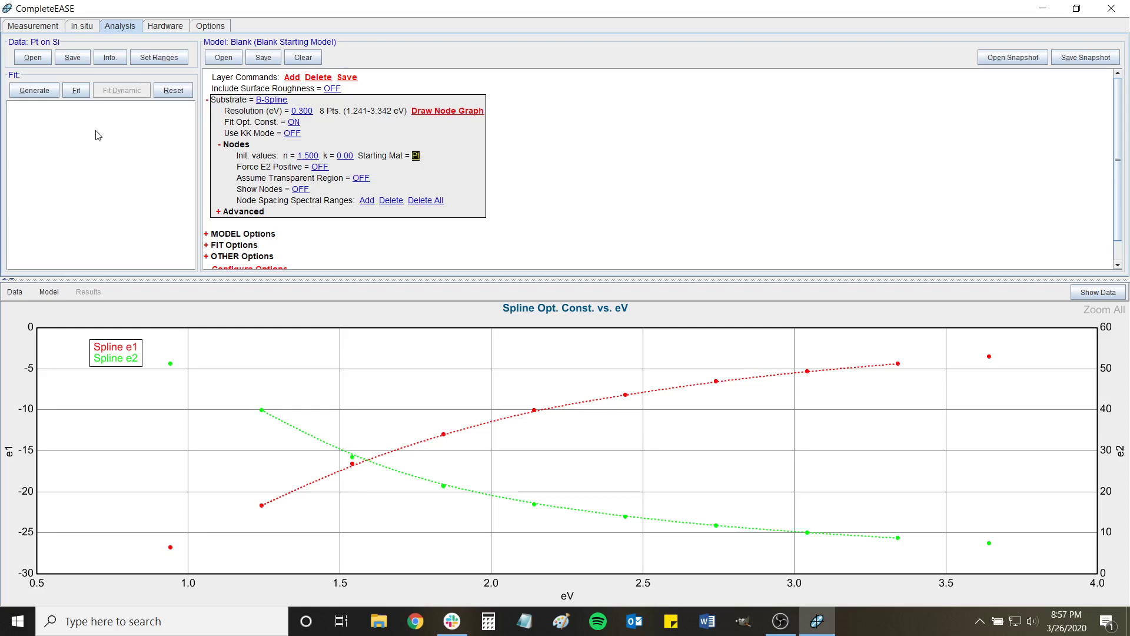
Step: Fit the B-Spline substrate to MSE 1.267 and show the 55–75° Psi/Delta data with model curves
left_click(79, 93)
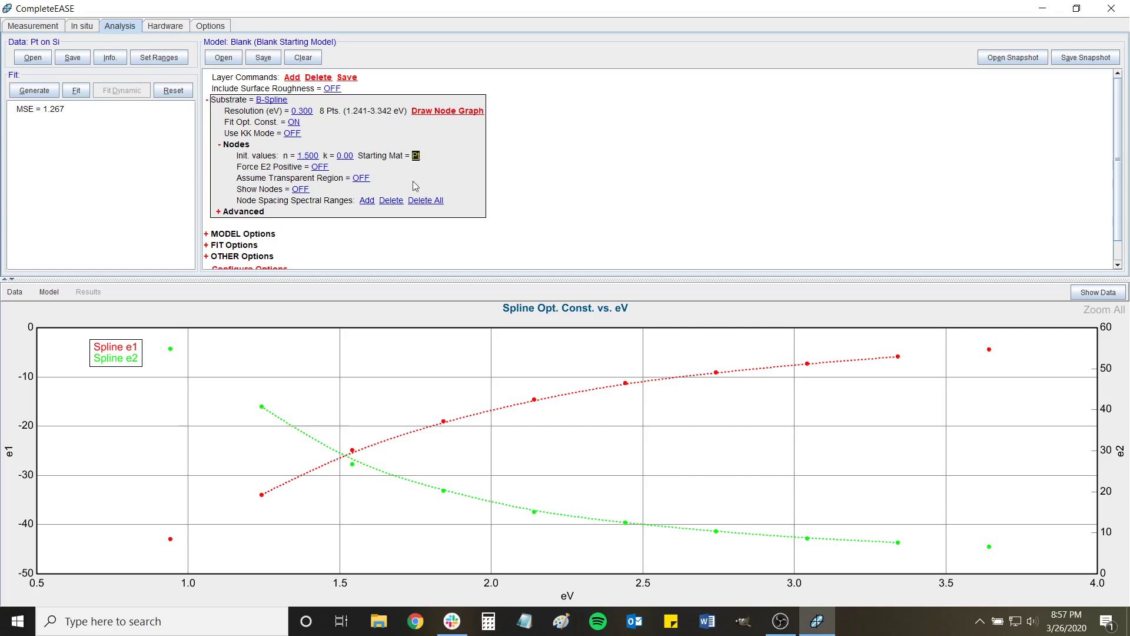
left_click(17, 294)
left_click(21, 307)
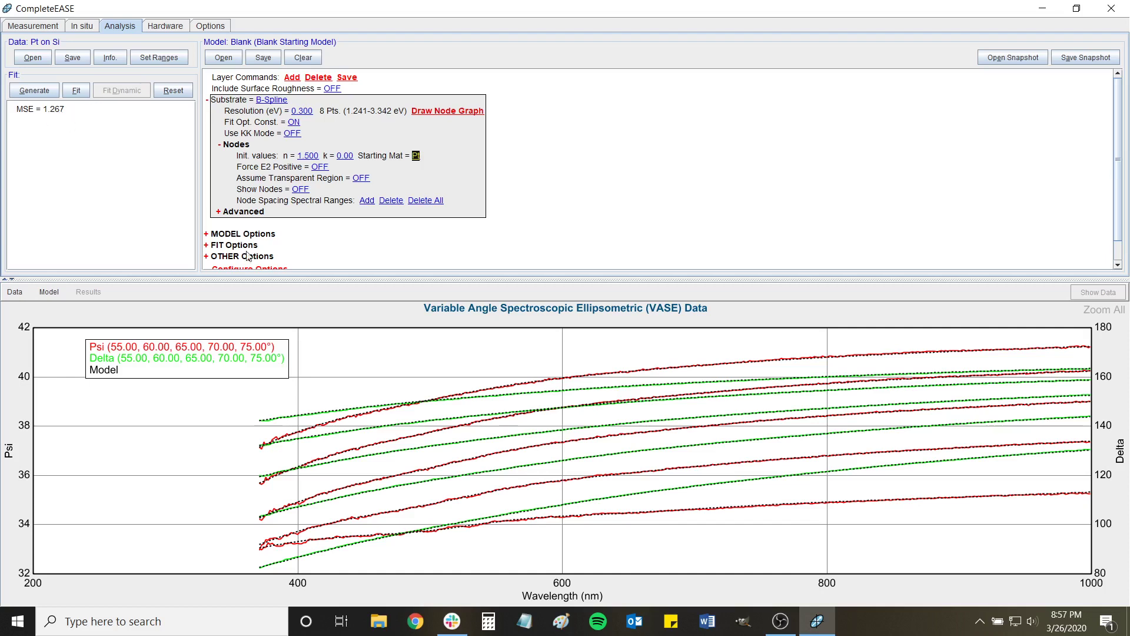
Step: Parameterize the B-Spline substrate as a GenOsc layer and auto-scale the comparison graph to 1.0–3.5 eV
left_click(272, 103)
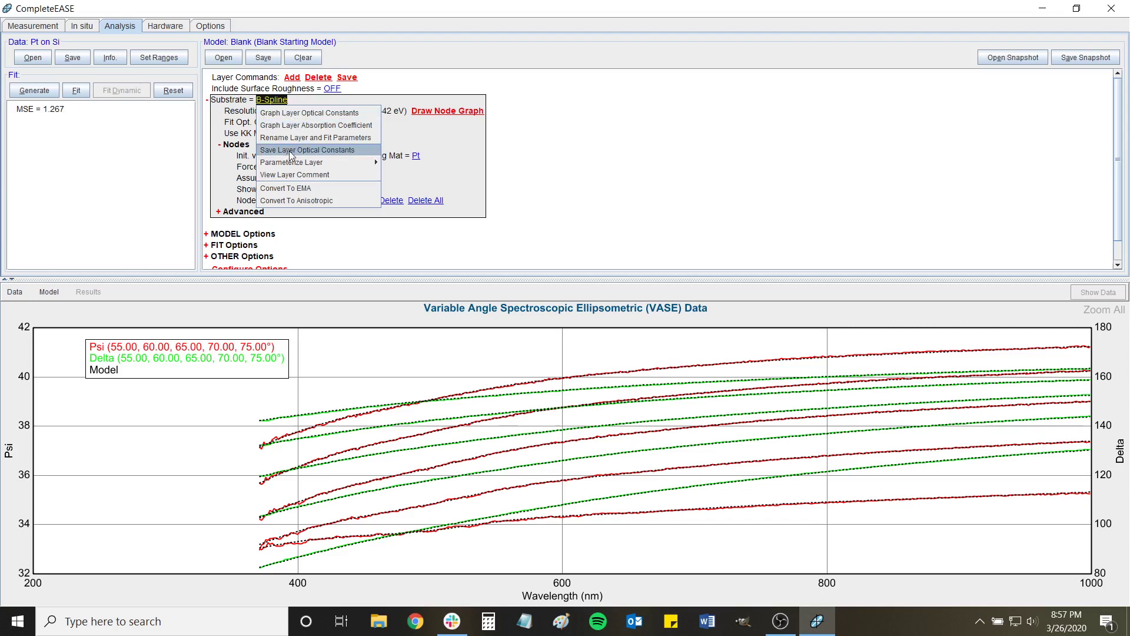
mouse_move(305, 165)
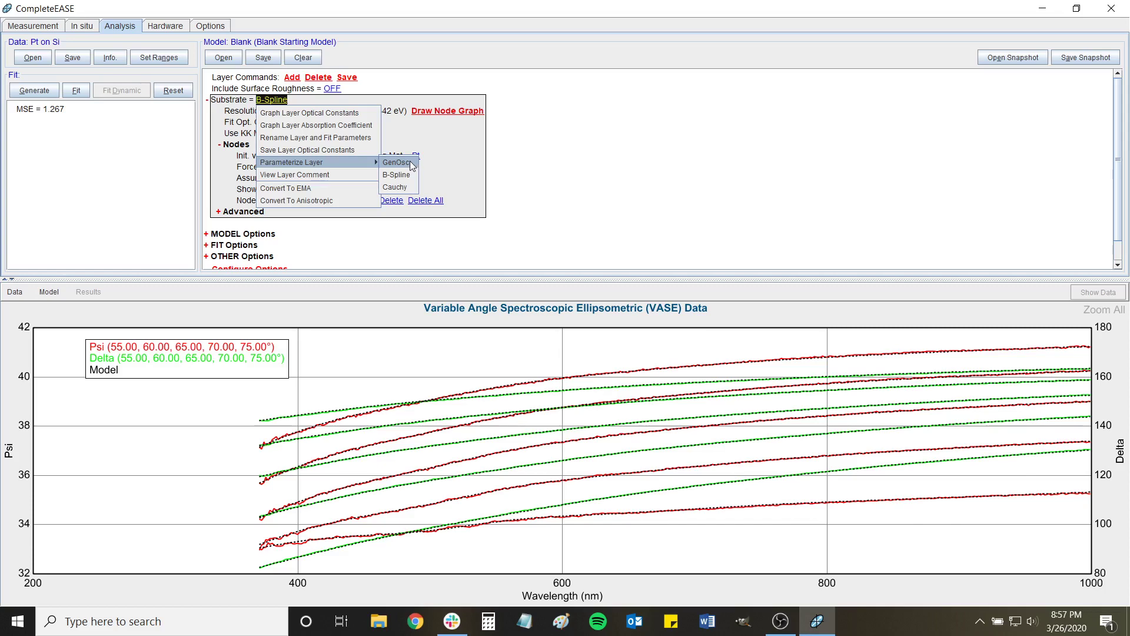
left_click(412, 164)
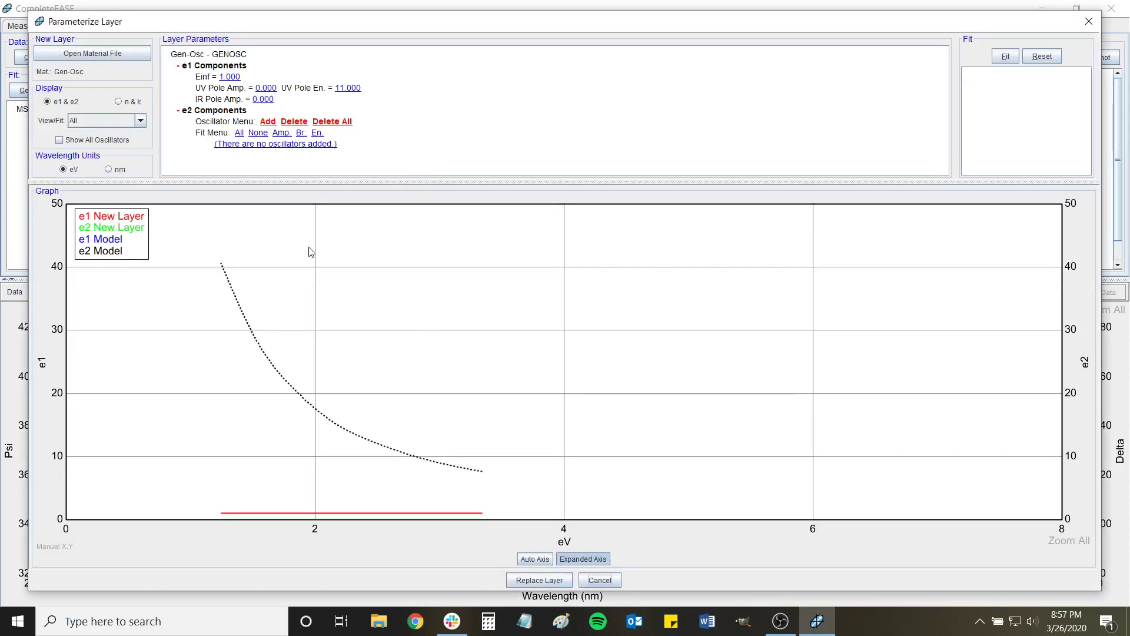
left_click(537, 558)
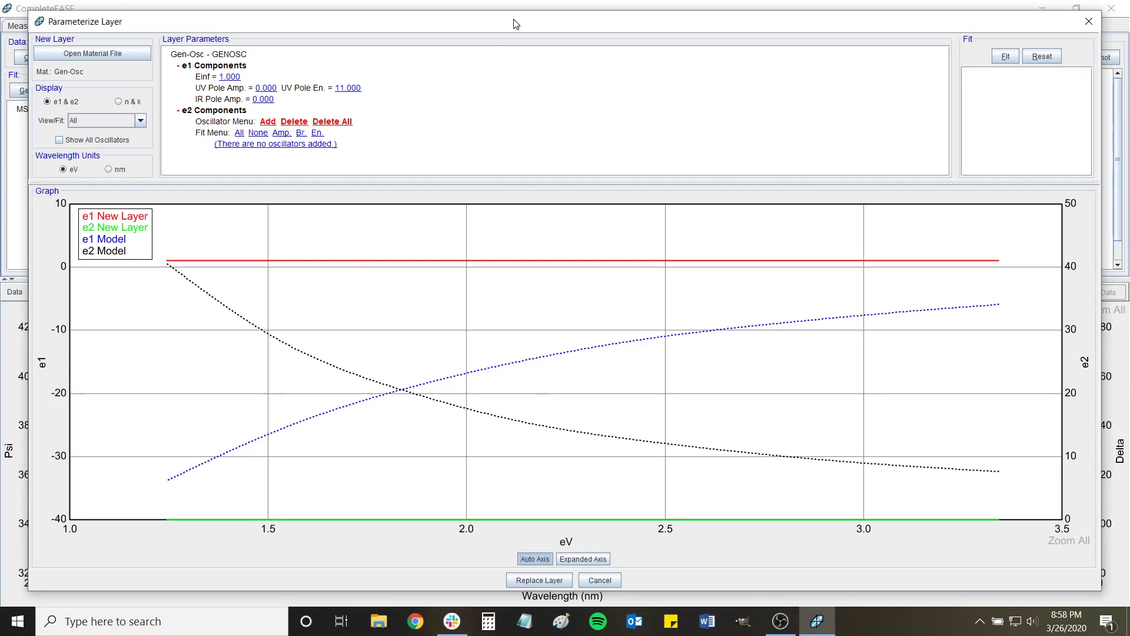
left_click_drag(514, 23, 515, 24)
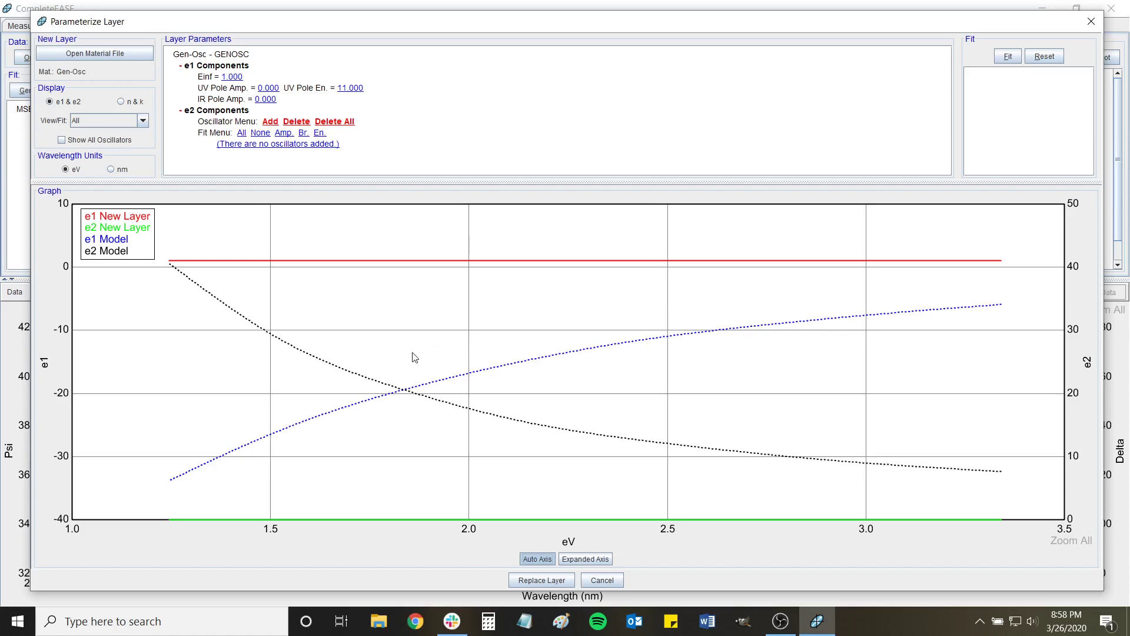
Step: Switch the display to n & k versus nm, then back to e1 & e2 versus eV
mouse_move(409, 357)
left_click(121, 103)
left_click(111, 169)
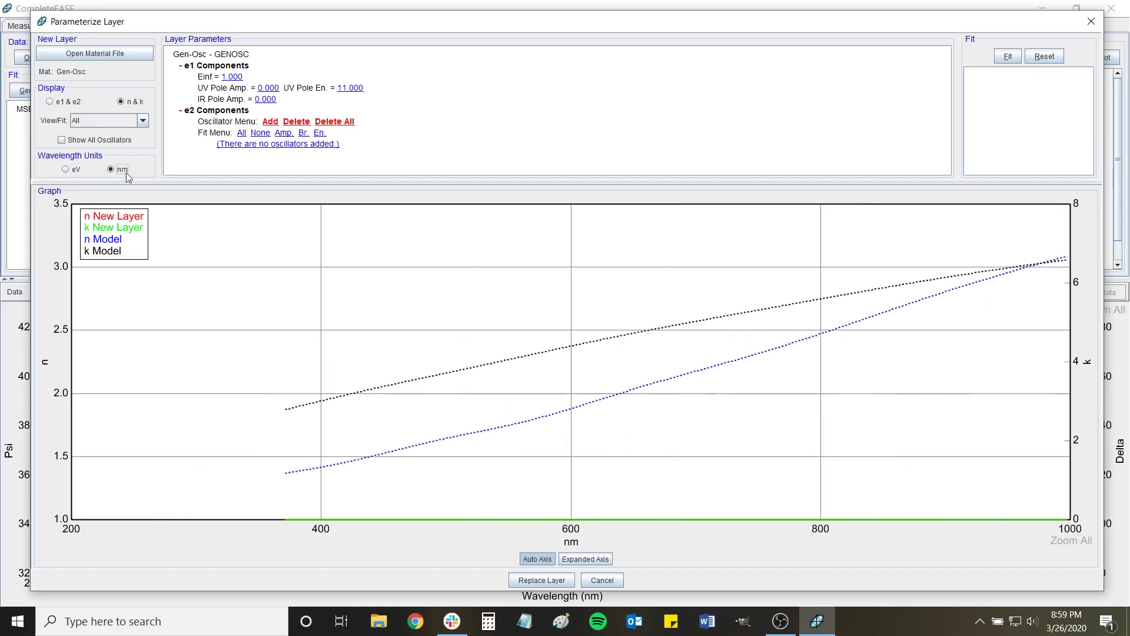
left_click(50, 102)
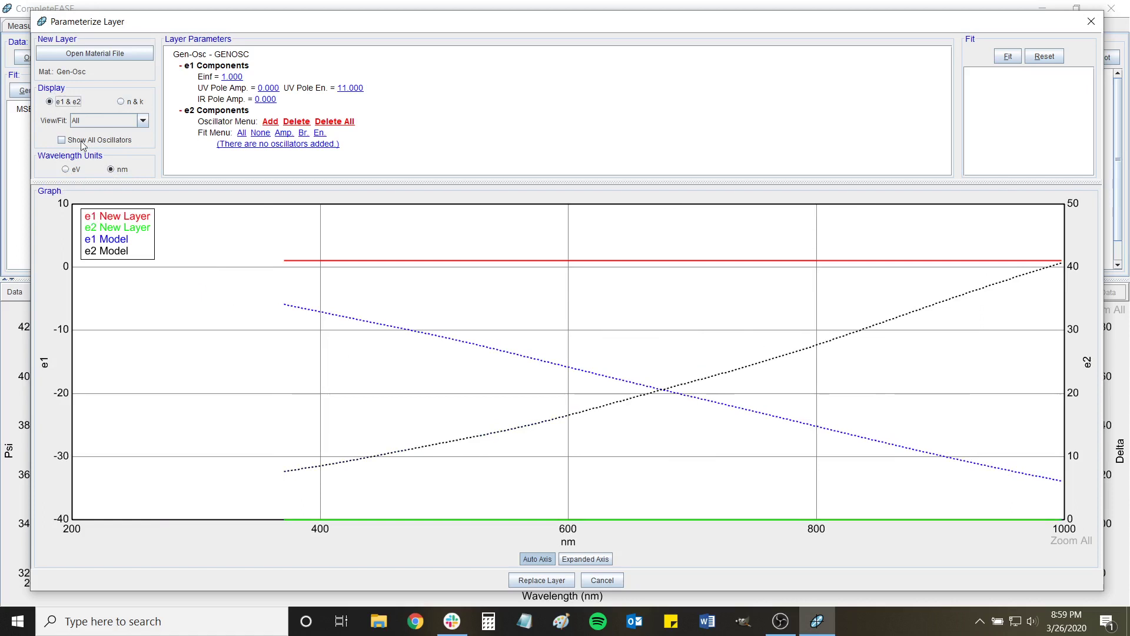
left_click(65, 170)
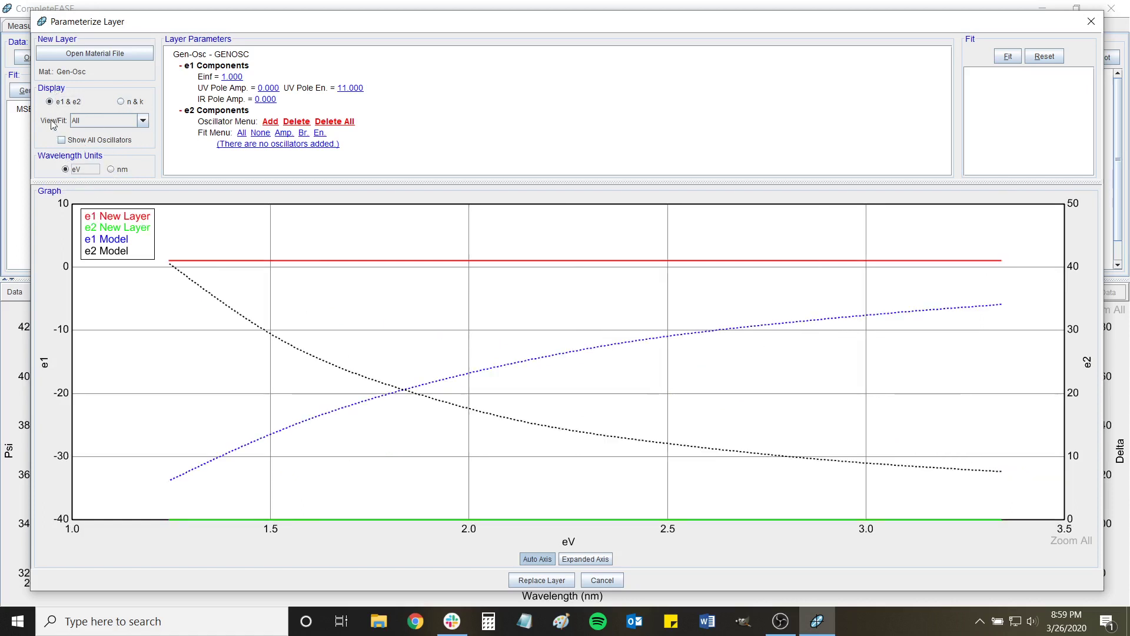
Step: Set View/Fit to Imaginary Part Only so only e2 is shown and fitted
left_click(143, 121)
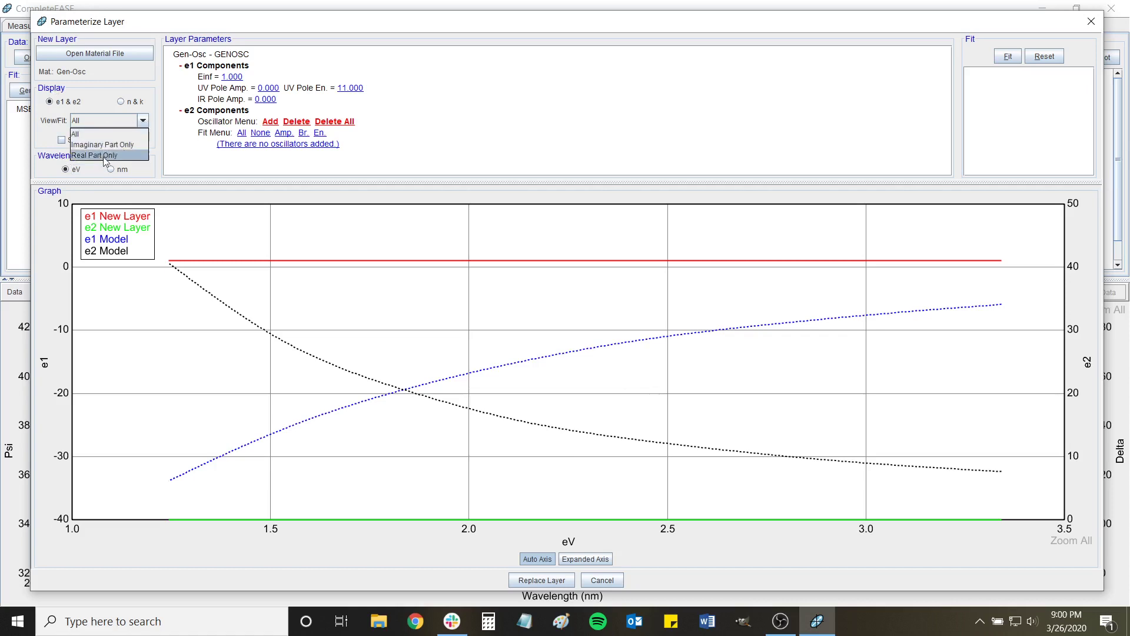
left_click(99, 146)
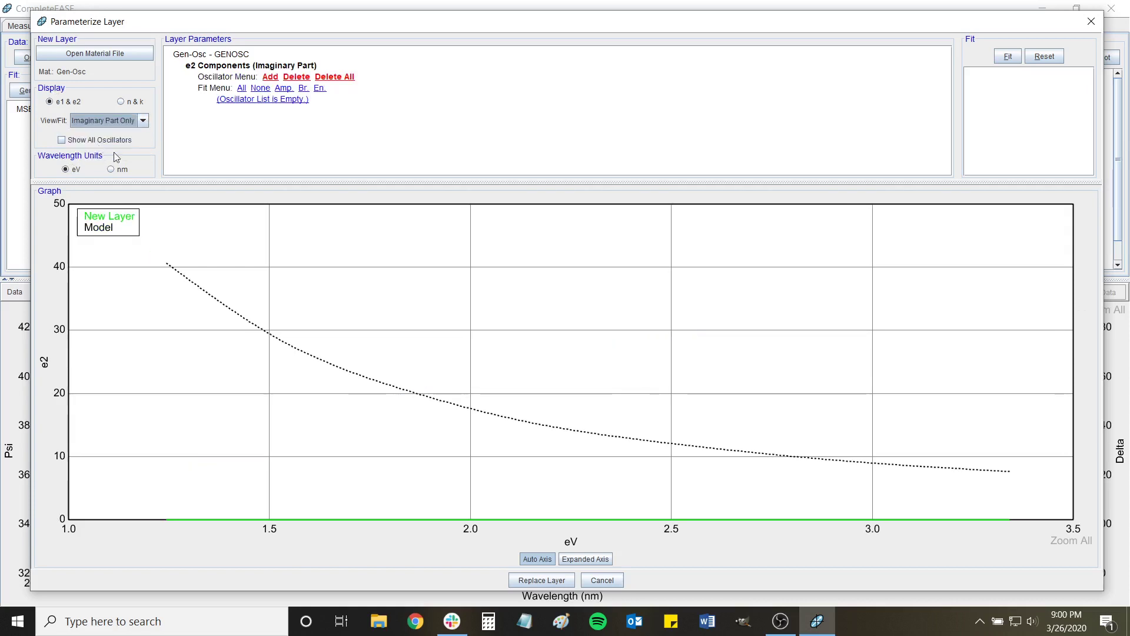
mouse_move(197, 312)
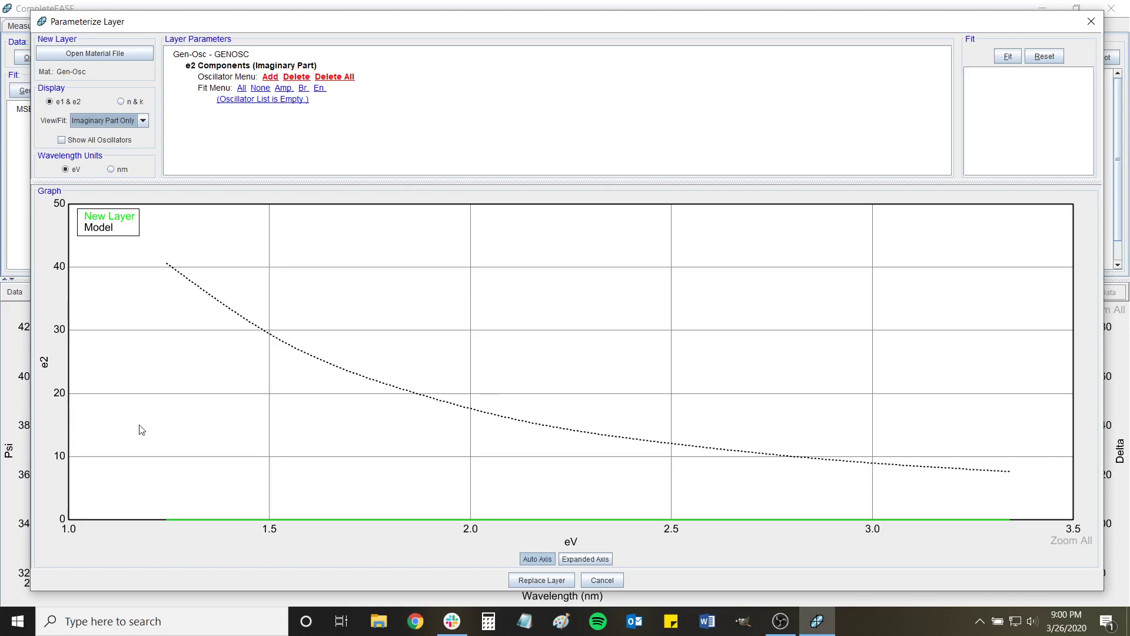
mouse_move(141, 430)
Step: Add a Lorentz oscillator (Amp1 10, Br1 0.1, En1 3.0 eV) after comparing the Drude types
left_click(270, 77)
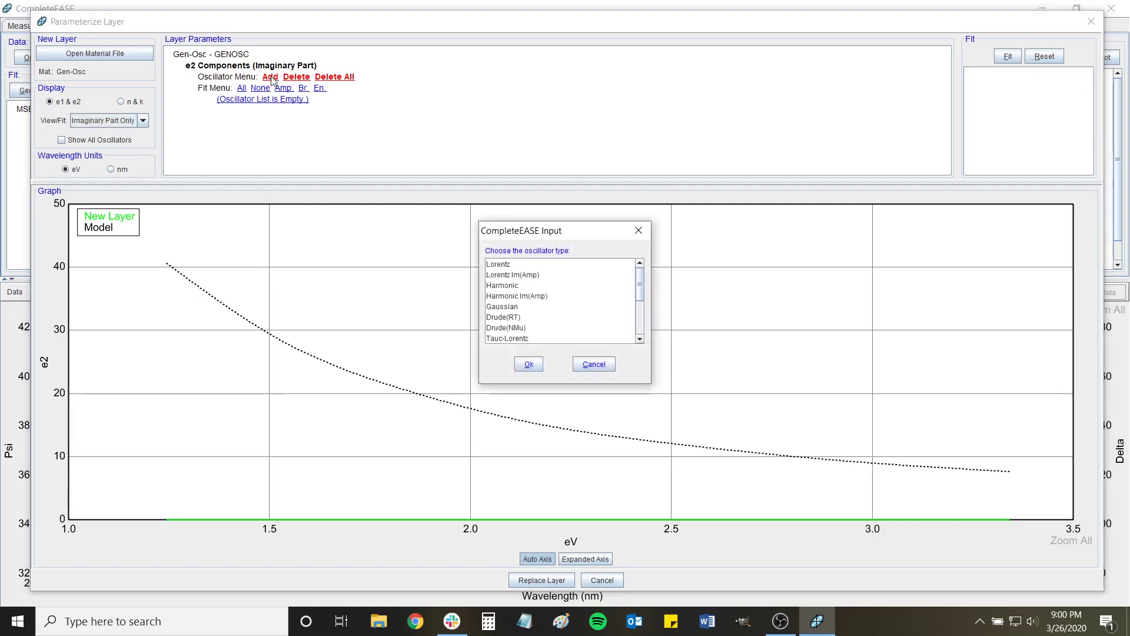
mouse_move(643, 291)
left_mouse_down()
mouse_move(646, 335)
mouse_move(630, 297)
left_mouse_up()
left_click_drag(564, 232, 571, 237)
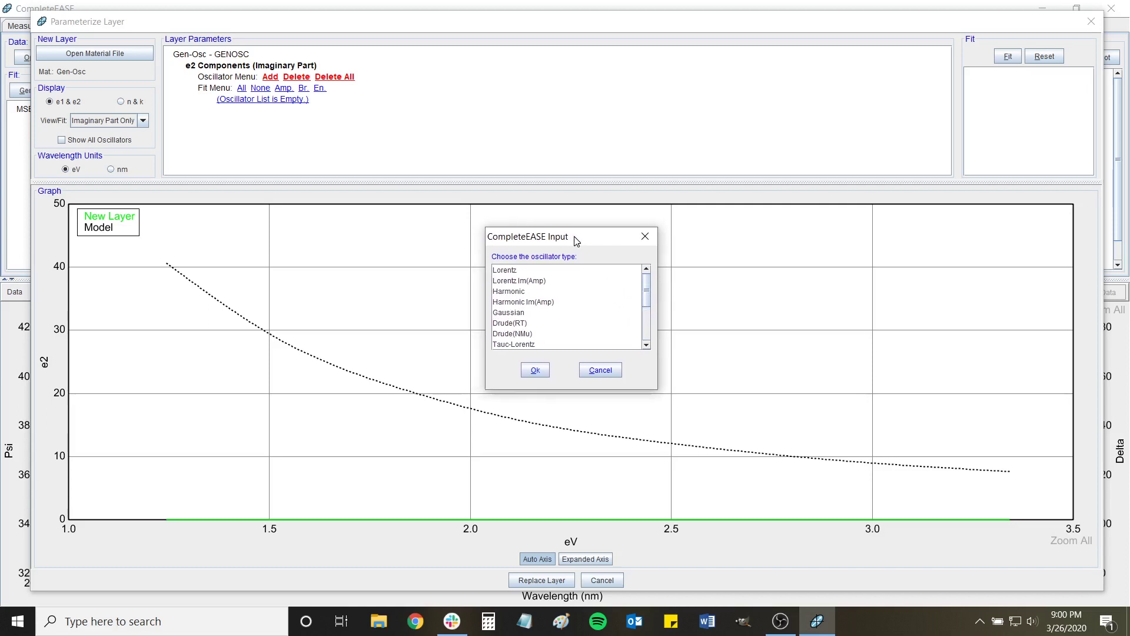
mouse_move(647, 288)
left_mouse_down()
mouse_move(647, 341)
mouse_move(644, 276)
left_mouse_up()
left_click(512, 271)
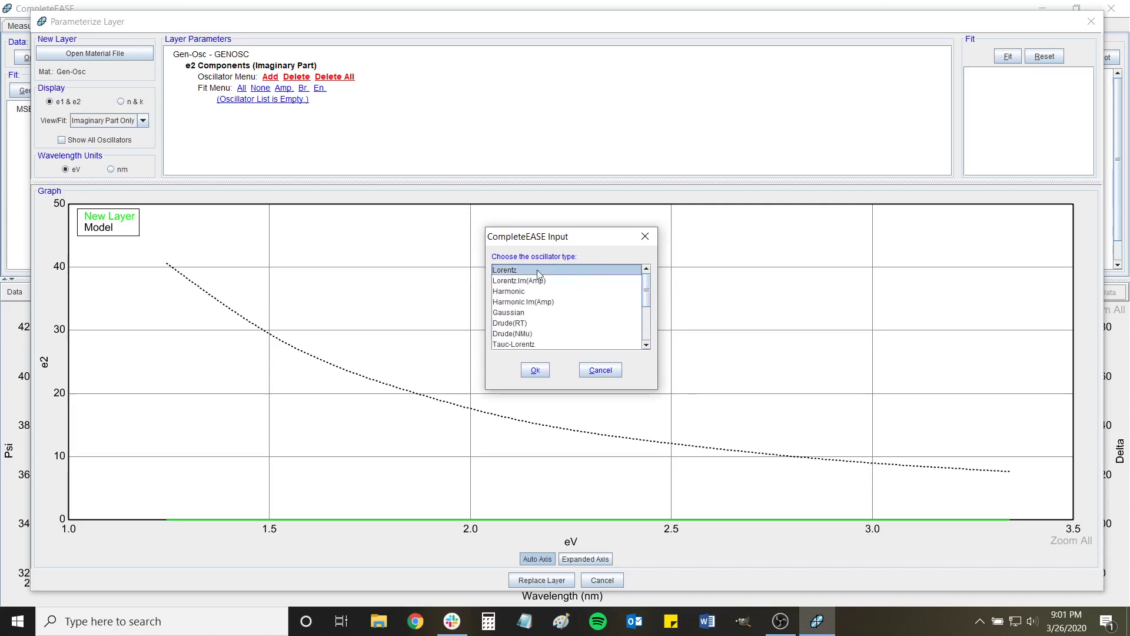
left_click_drag(648, 294, 647, 302)
left_click(515, 296)
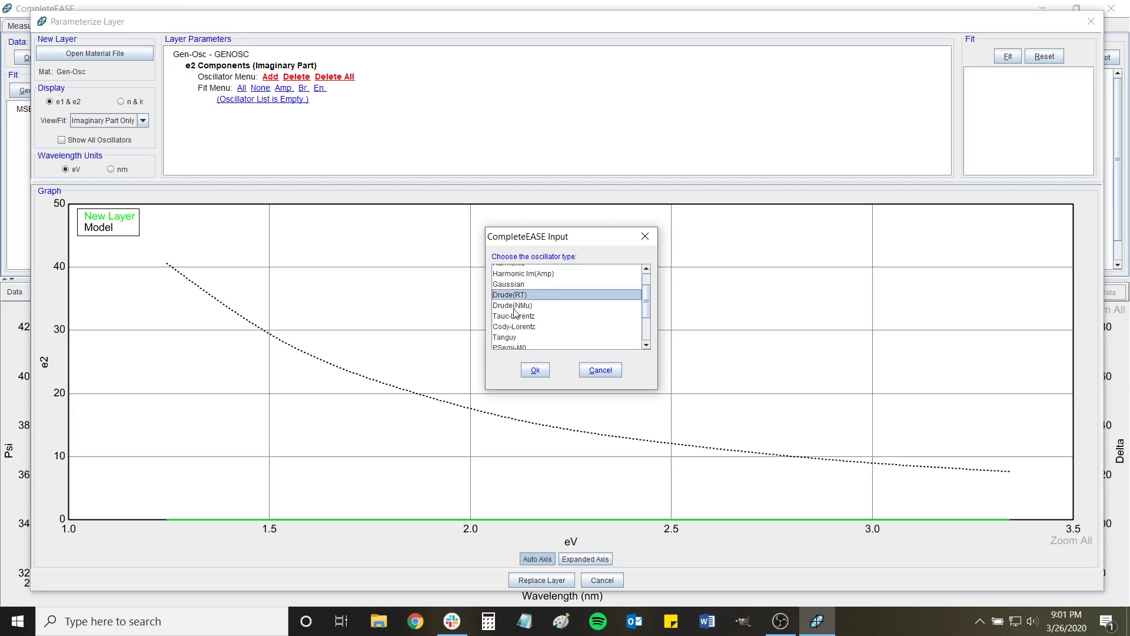
left_click(514, 308)
left_click(523, 297)
left_click(524, 306)
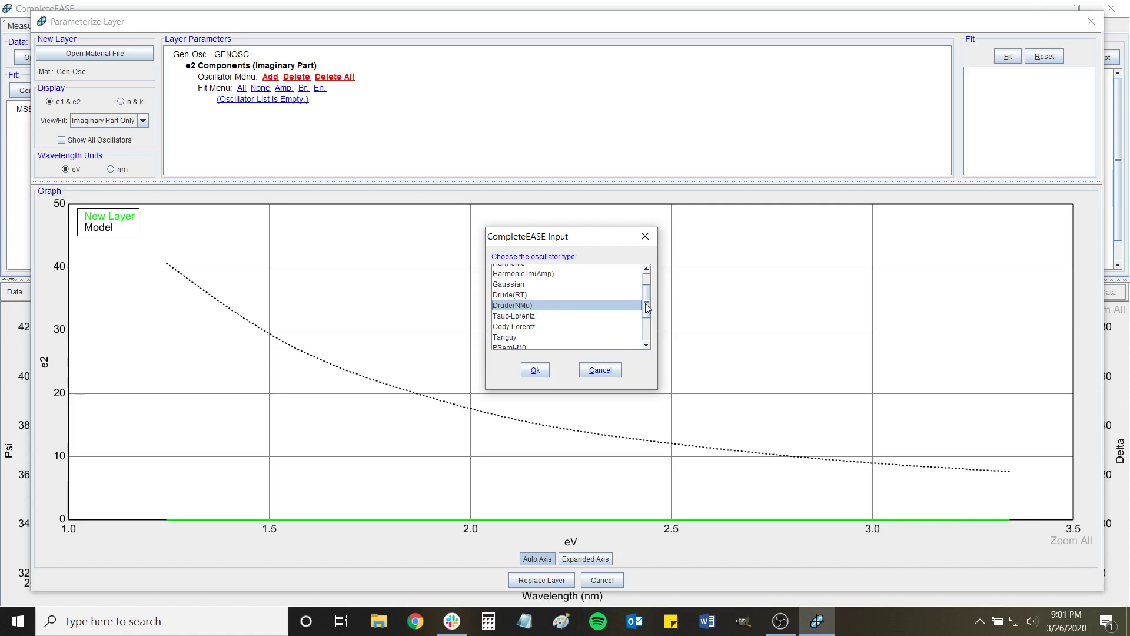
left_click_drag(646, 308, 646, 298)
left_click(511, 271)
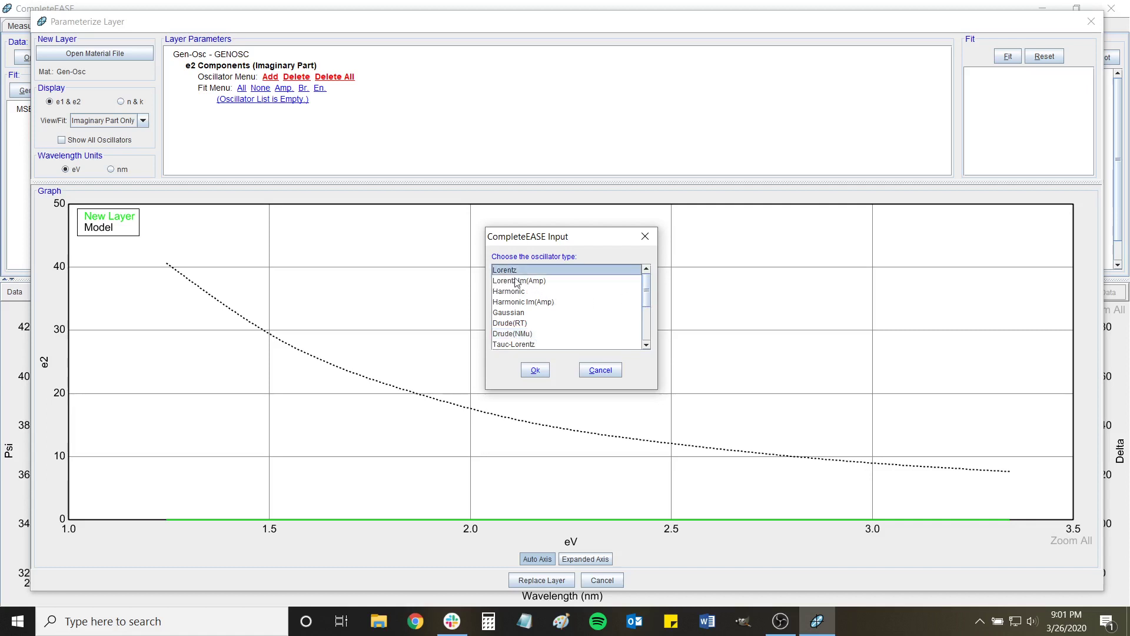
left_click(536, 370)
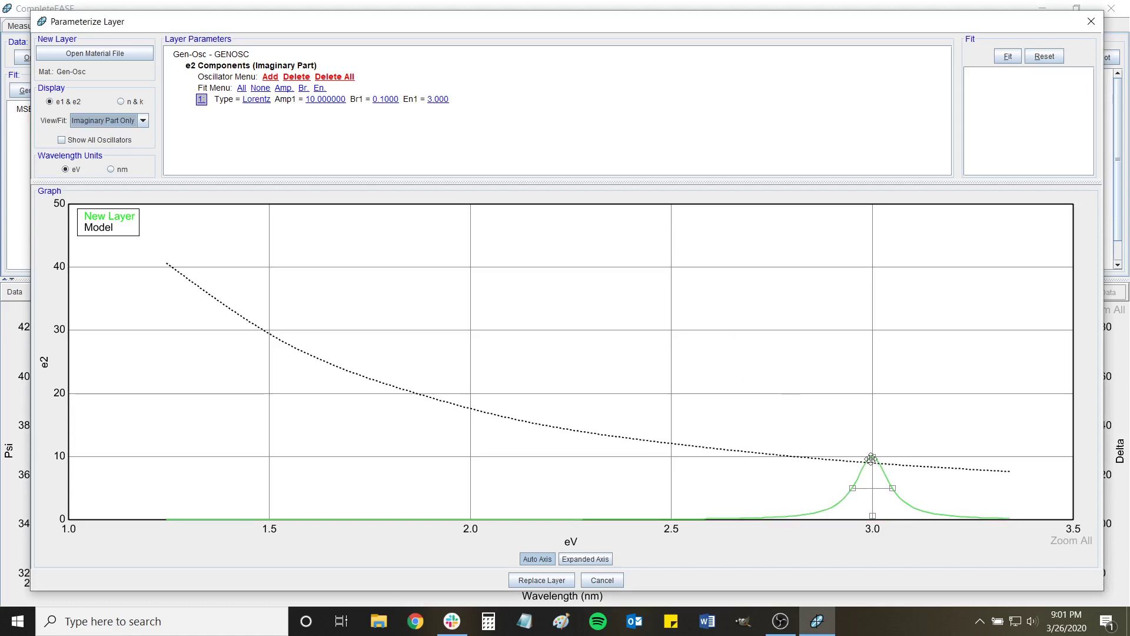
Step: Drag the Lorentz peak to En1 1.924 eV, Amp1 28.917910 and Br1 0.3427
left_click_drag(873, 459, 551, 375)
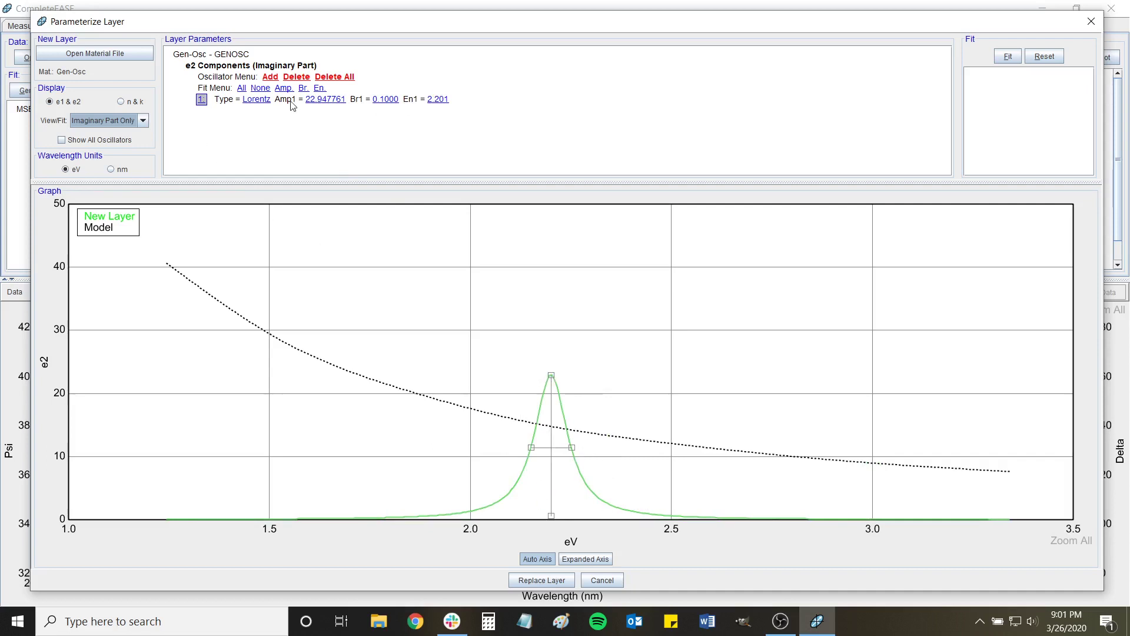
left_click_drag(552, 375, 549, 352)
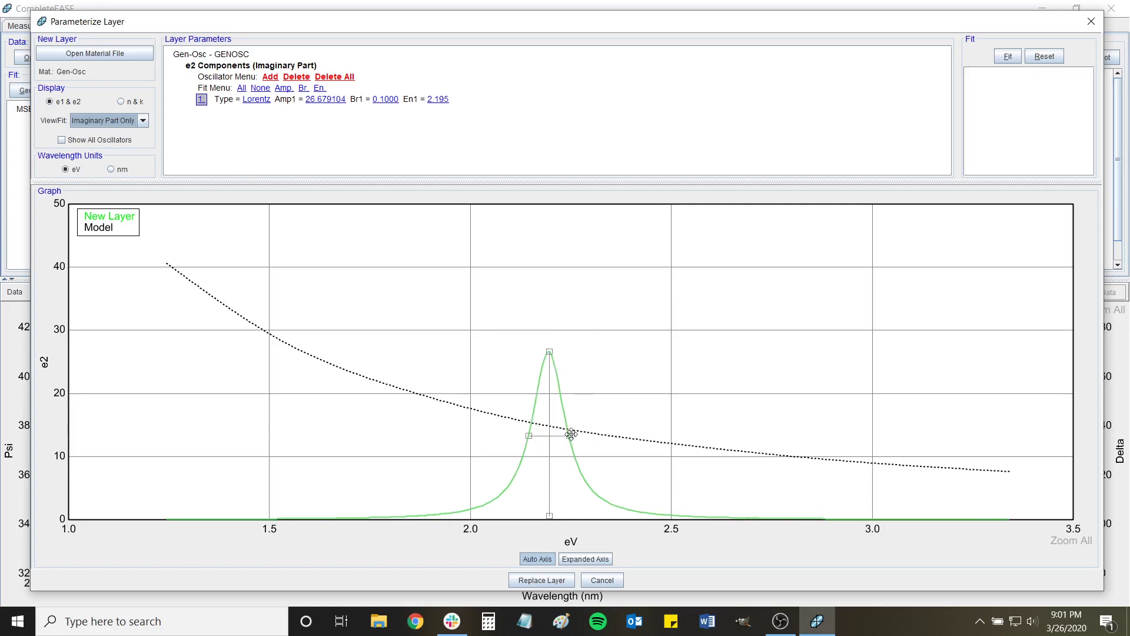
left_click_drag(569, 436, 619, 436)
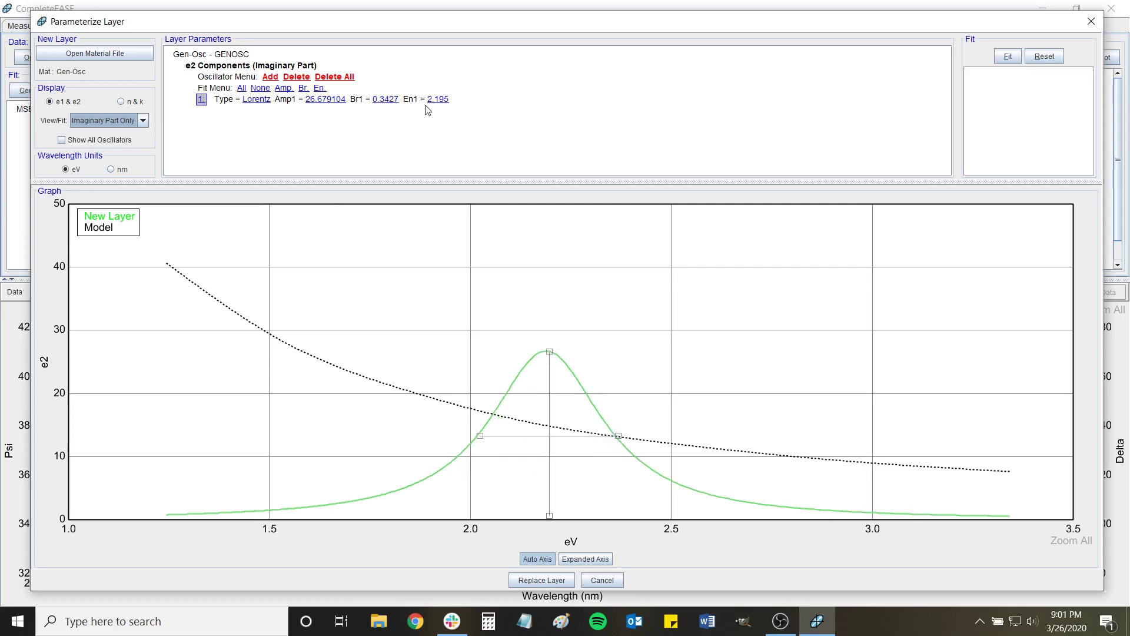
left_click_drag(550, 352, 462, 371)
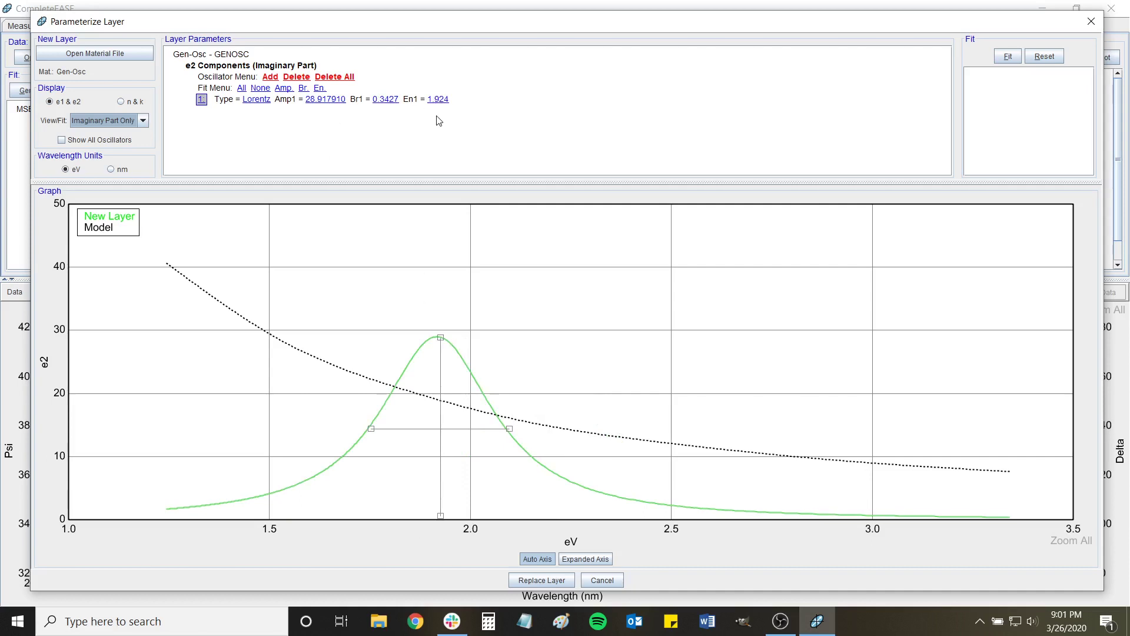
Step: Open the Amp1 editor, toggle its Fit option on and off, and cancel unchanged
left_click(324, 99)
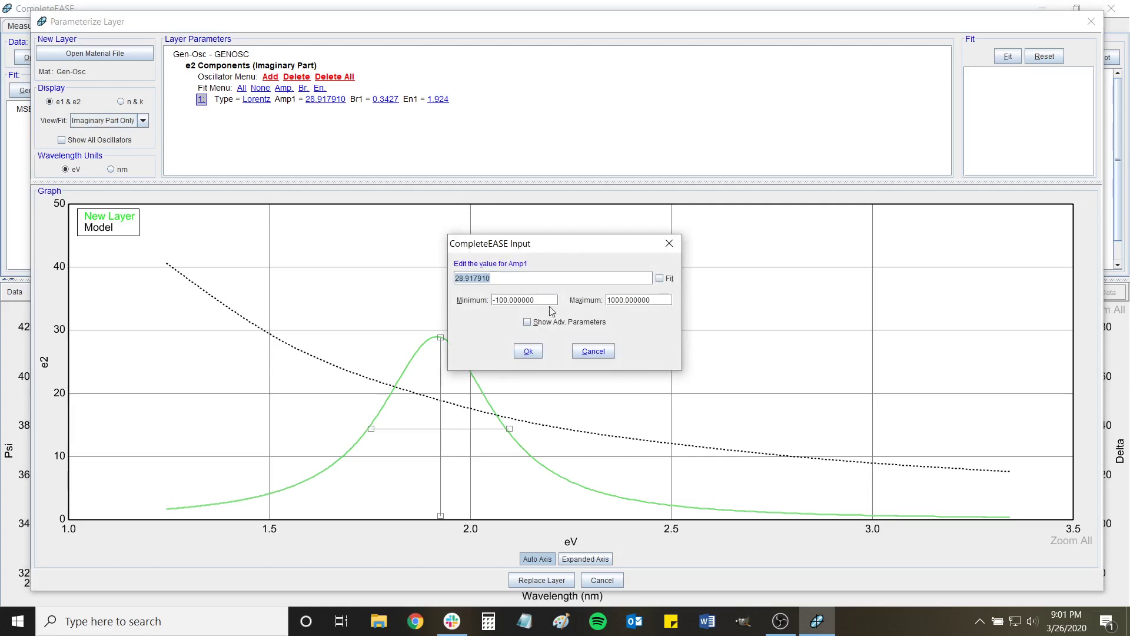
left_click(661, 281)
left_click(660, 279)
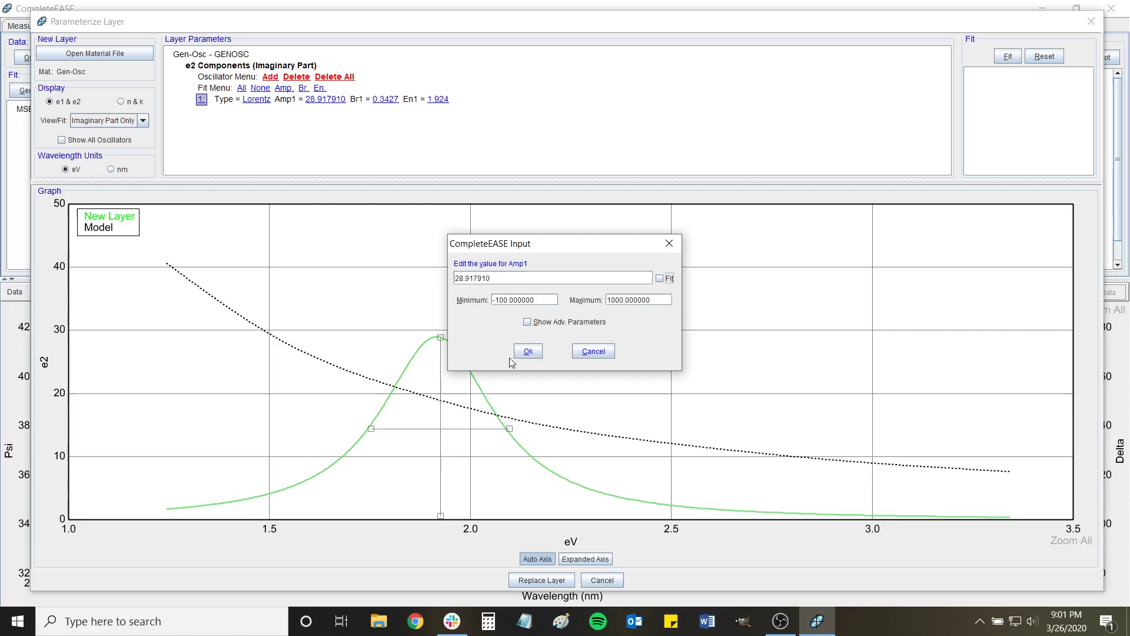
left_click(582, 351)
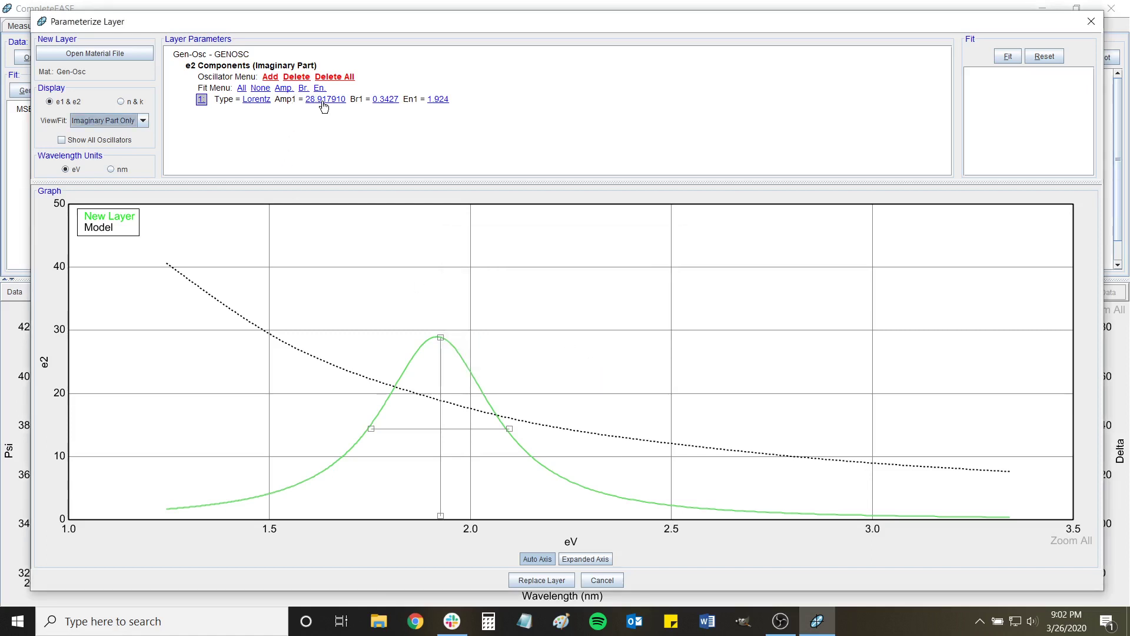
Step: Step Amp1 up to 30.917910 with the mouse wheel over its value
scroll(323, 106, "up", 3)
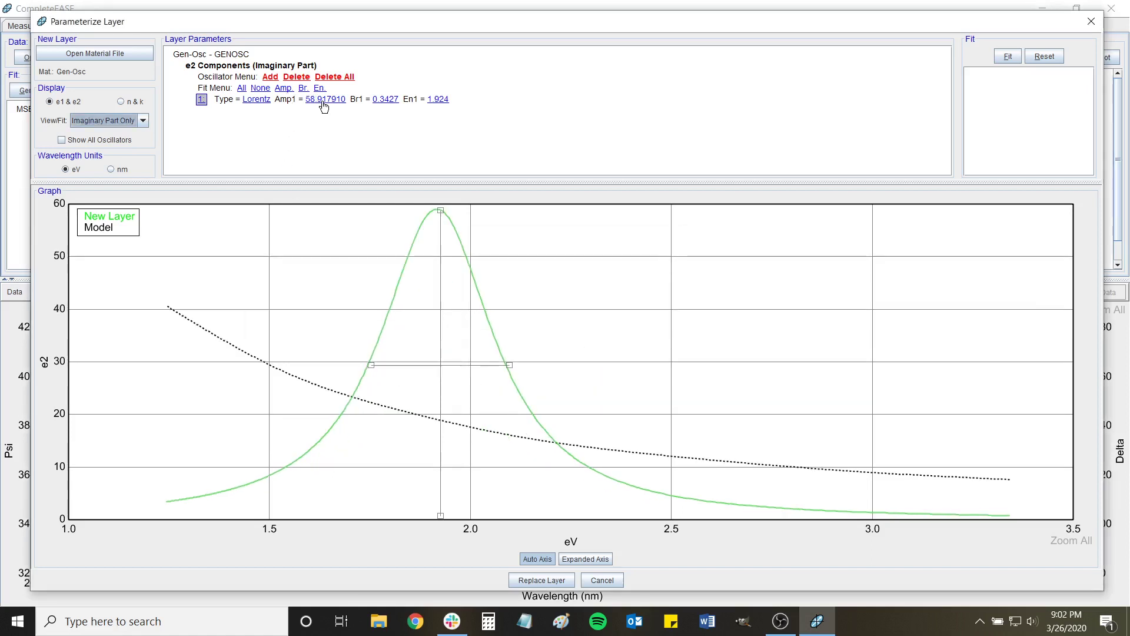
scroll(323, 106, "down", 3)
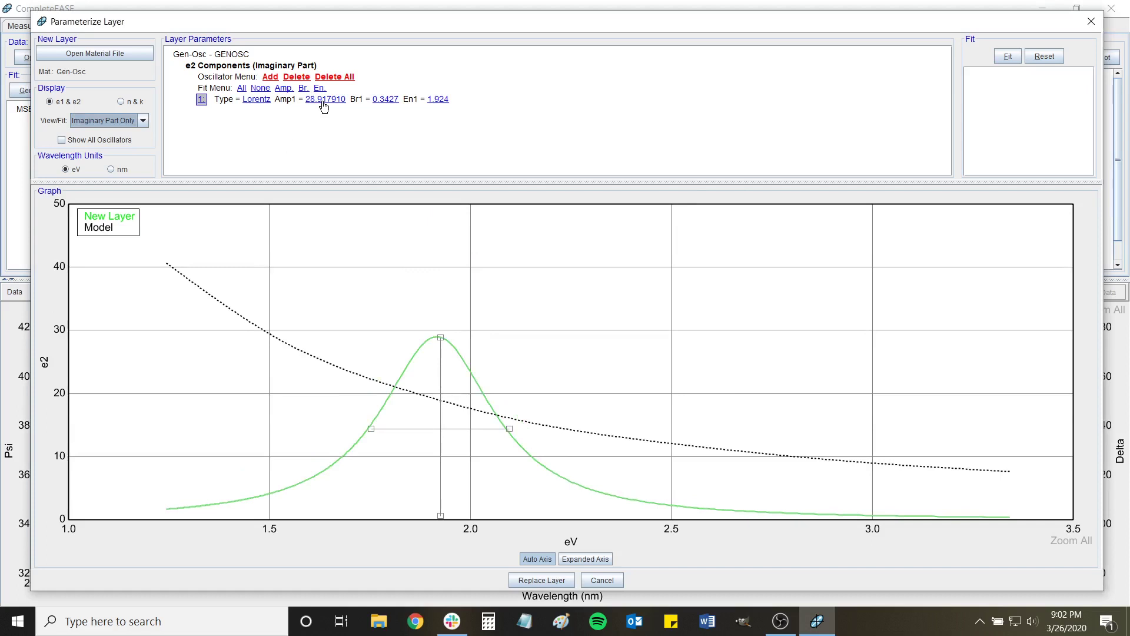
scroll(323, 106, "up", 4)
scroll(323, 106, "down", 4)
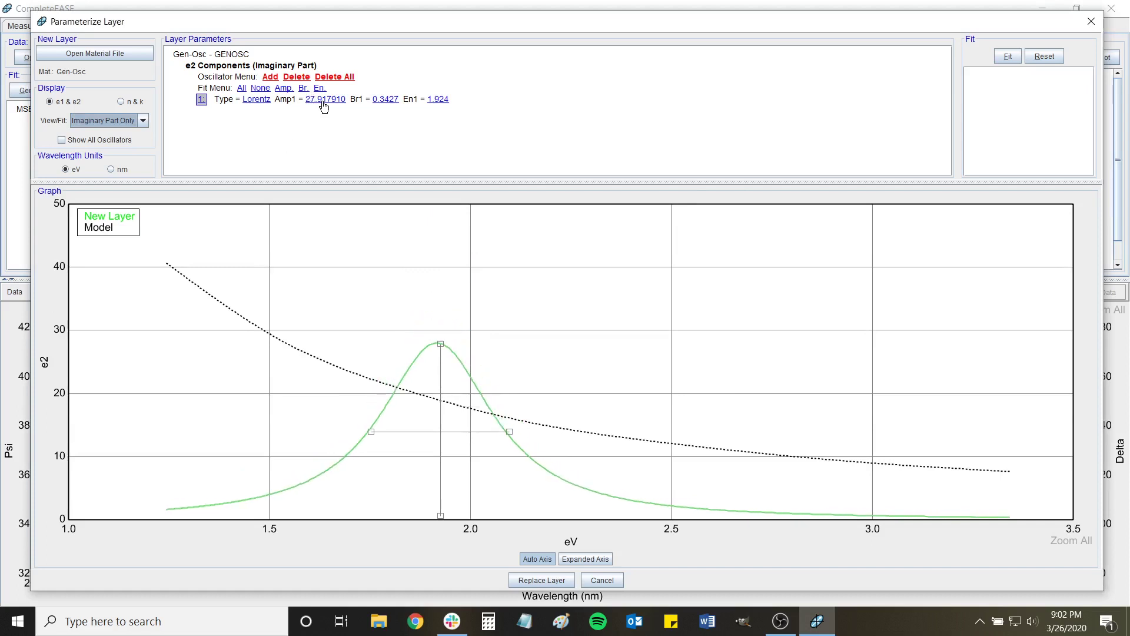
scroll(323, 106, "up", 1)
scroll(323, 106, "up", 1)
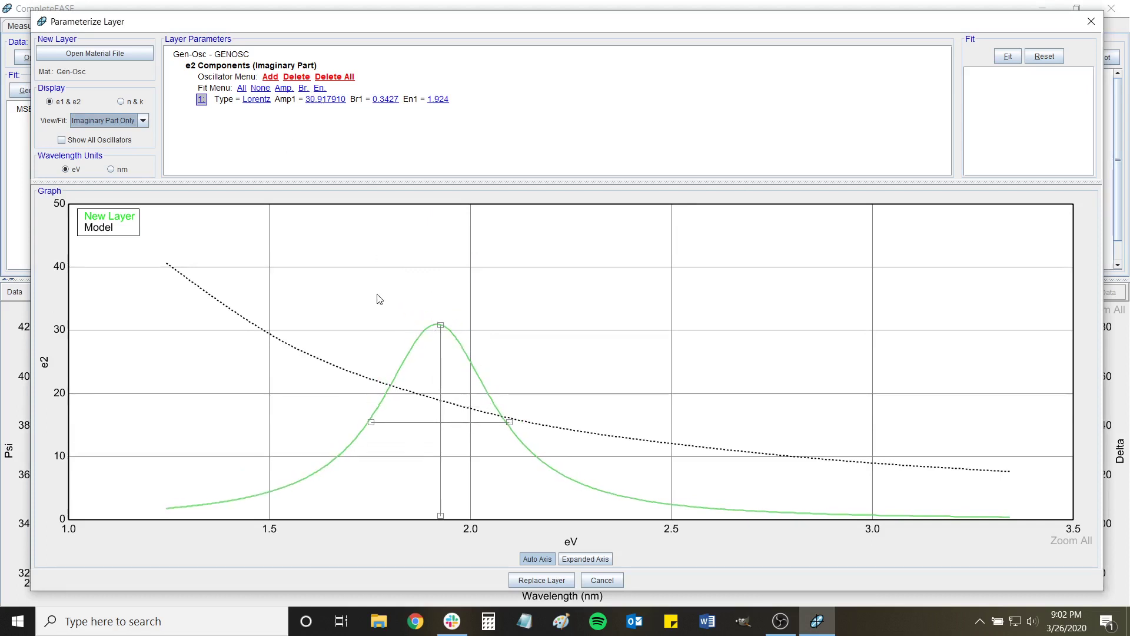
Step: Move the Lorentz peak below 1 eV, make it taller, and extend the axis to 0.5 eV
left_click_drag(442, 324, 139, 259)
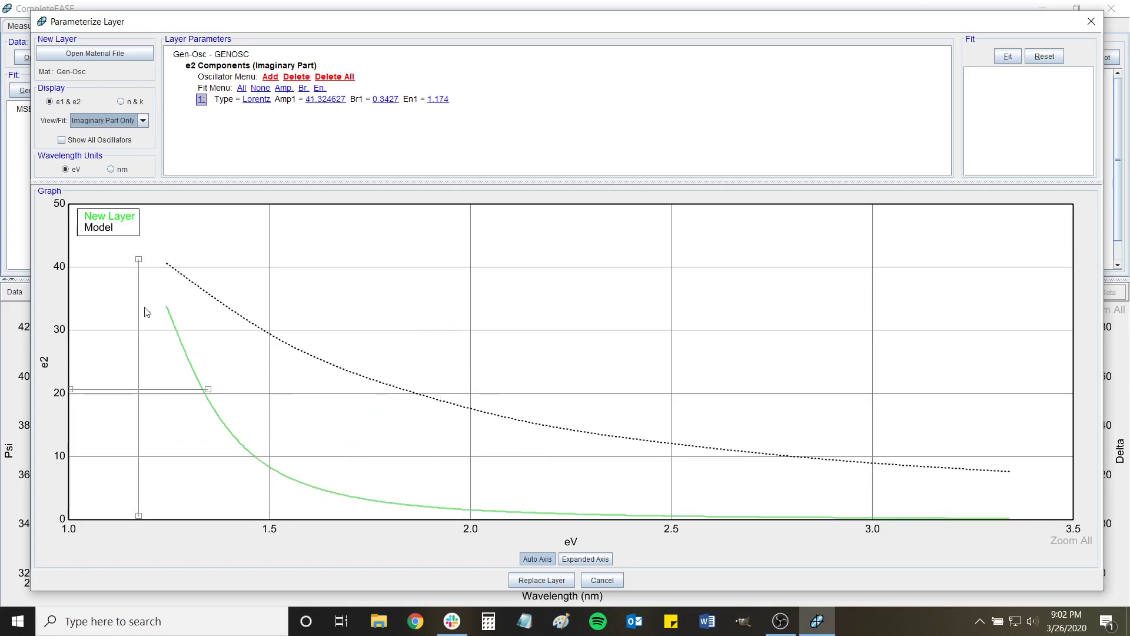
left_click_drag(139, 259, 104, 251)
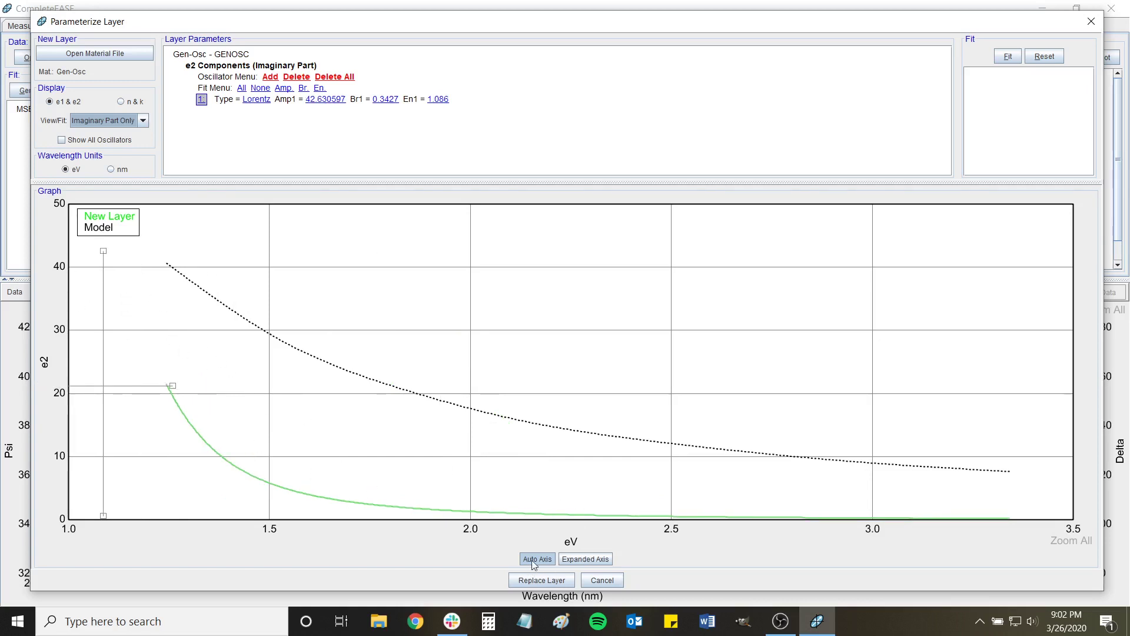
left_click(582, 561)
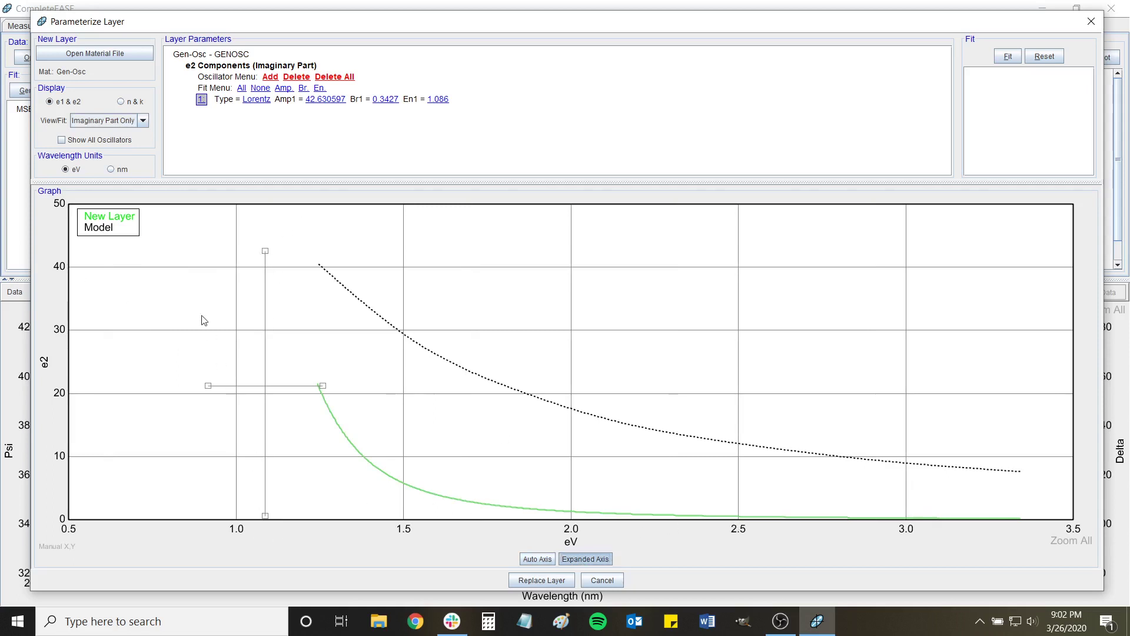
left_click_drag(263, 252, 254, 219)
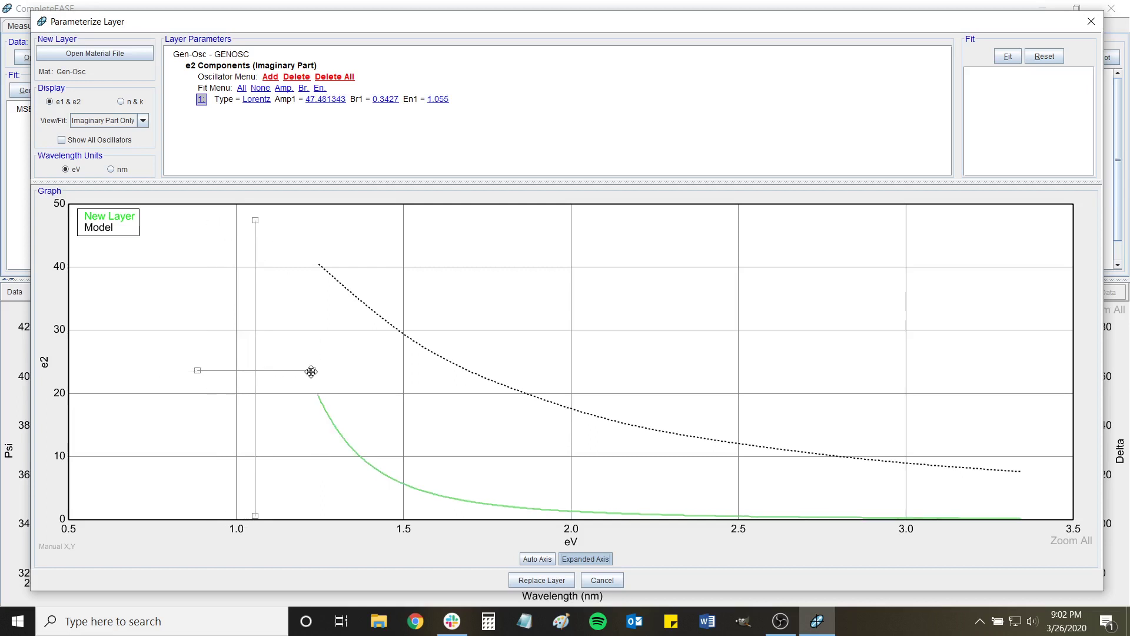
Step: Tune the peak's width and position to Amp1 47.667912, Br1 1.1951, En1 1.066
left_click_drag(312, 371, 334, 370)
left_click_drag(255, 220, 261, 223)
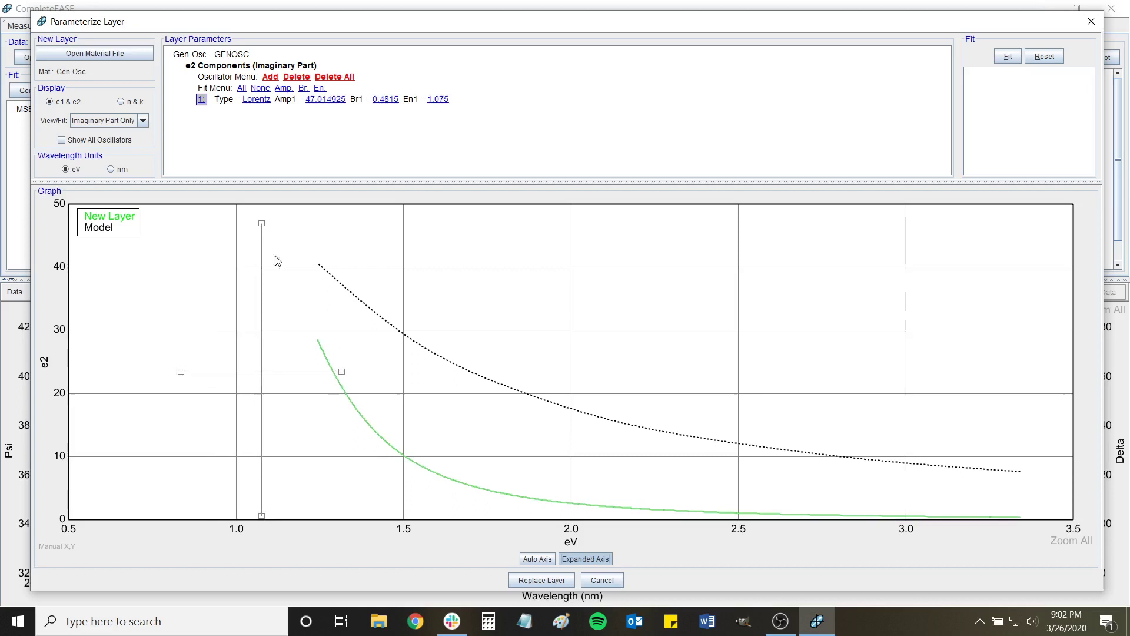
left_click_drag(342, 372, 430, 372)
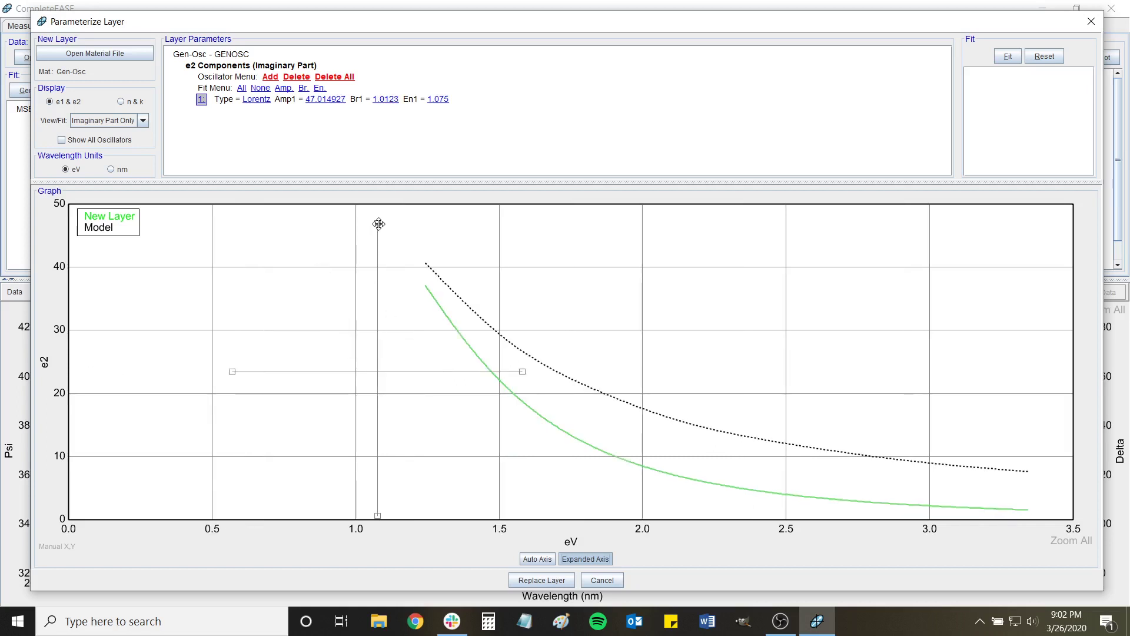
left_click_drag(378, 225, 385, 221)
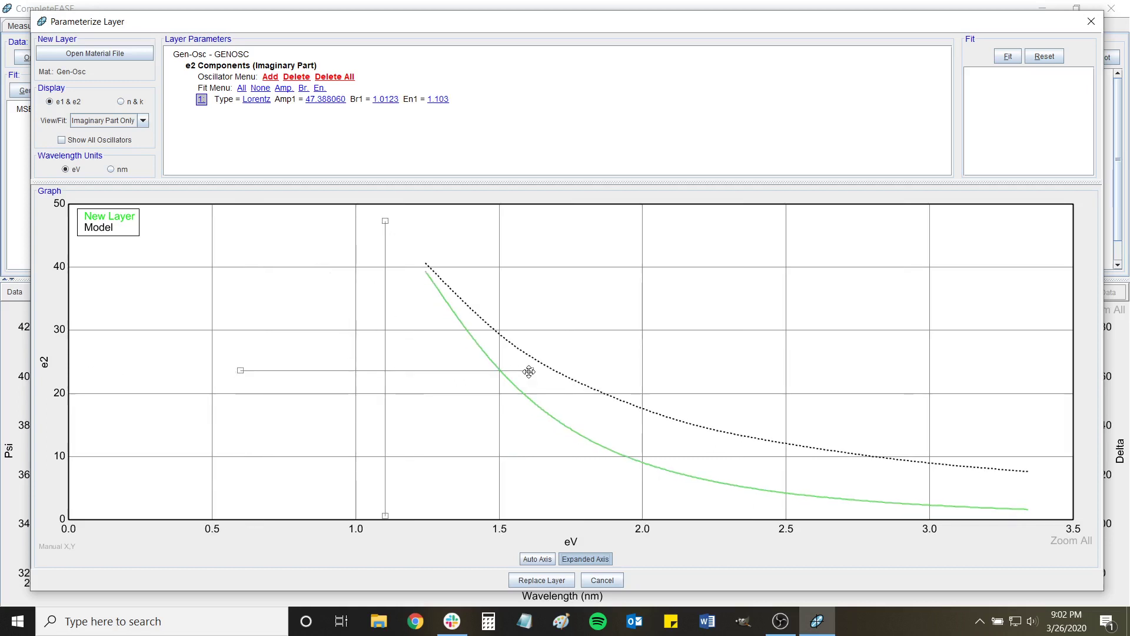
left_click_drag(528, 371, 582, 371)
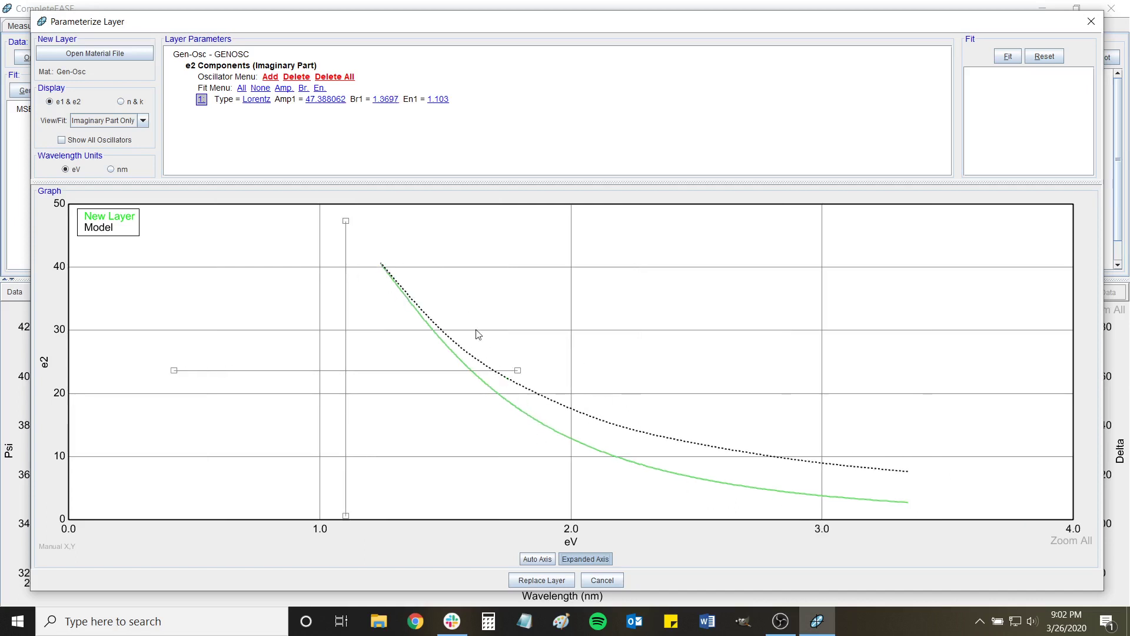
left_click_drag(518, 372, 635, 381)
mouse_move(489, 222)
left_mouse_down()
mouse_move(478, 248)
mouse_move(467, 237)
mouse_move(478, 227)
left_mouse_up()
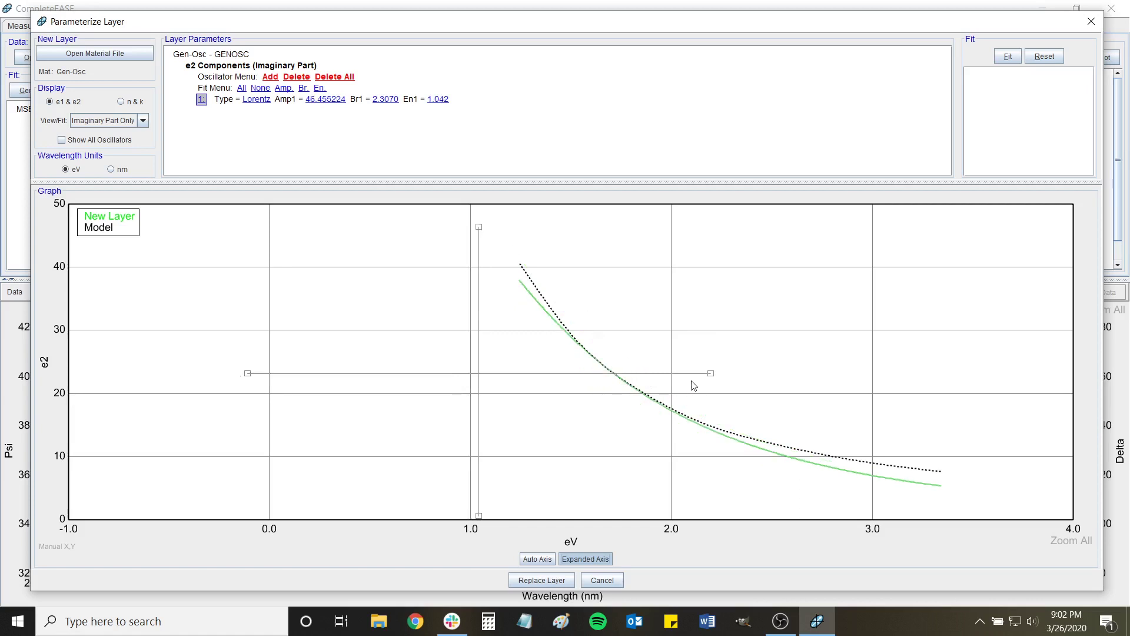
left_click_drag(709, 376, 628, 373)
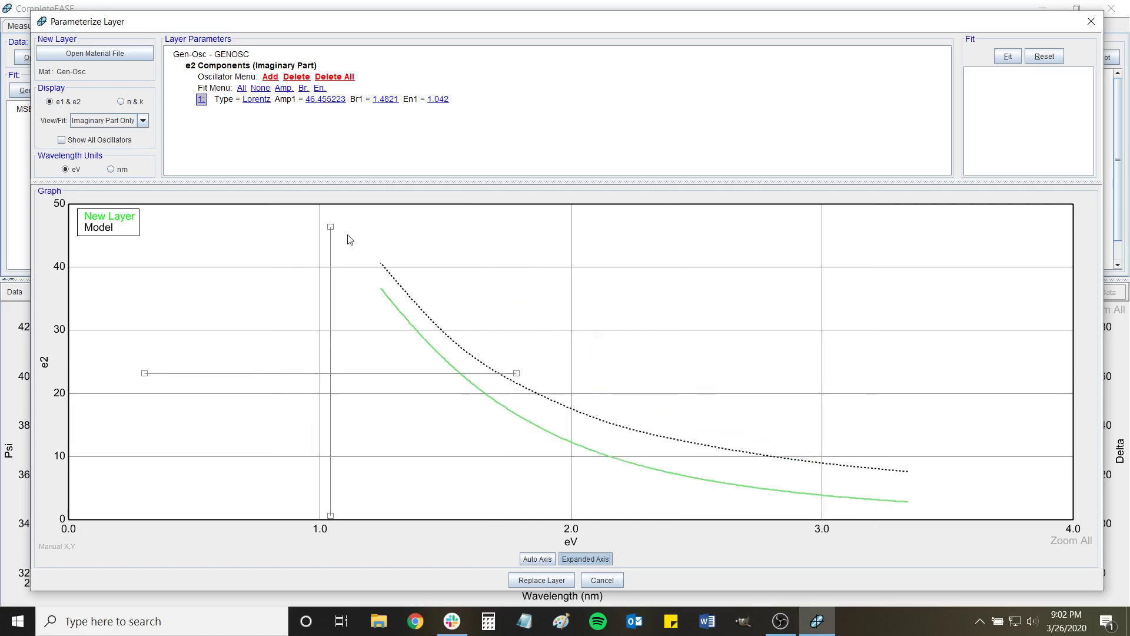
left_click_drag(332, 230, 338, 223)
left_click_drag(523, 369, 497, 368)
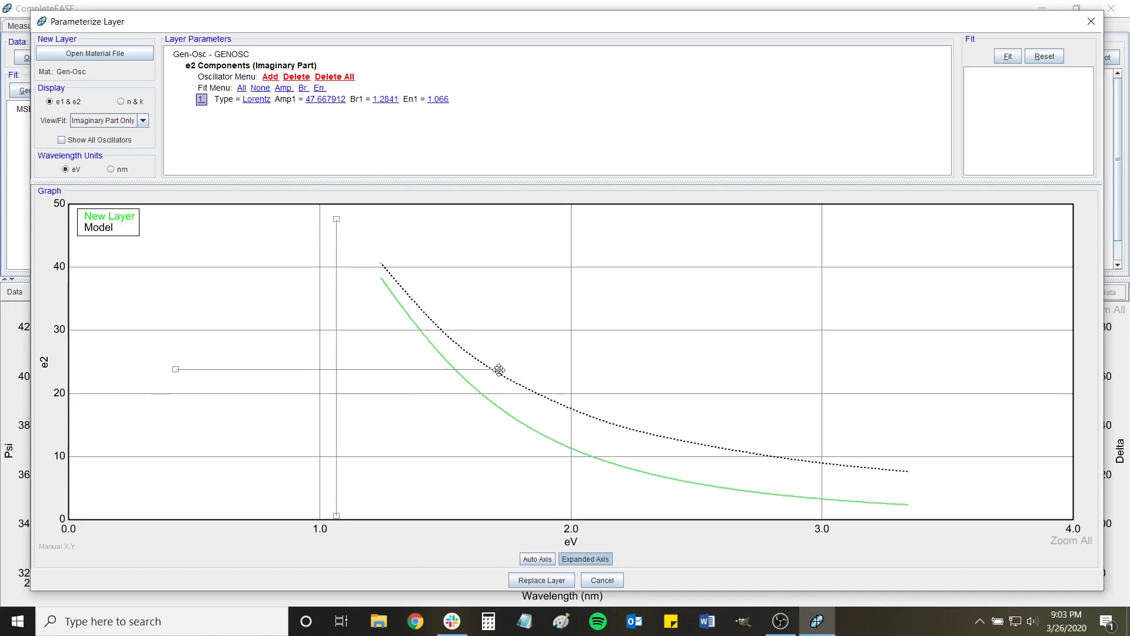
left_click_drag(499, 374, 487, 371)
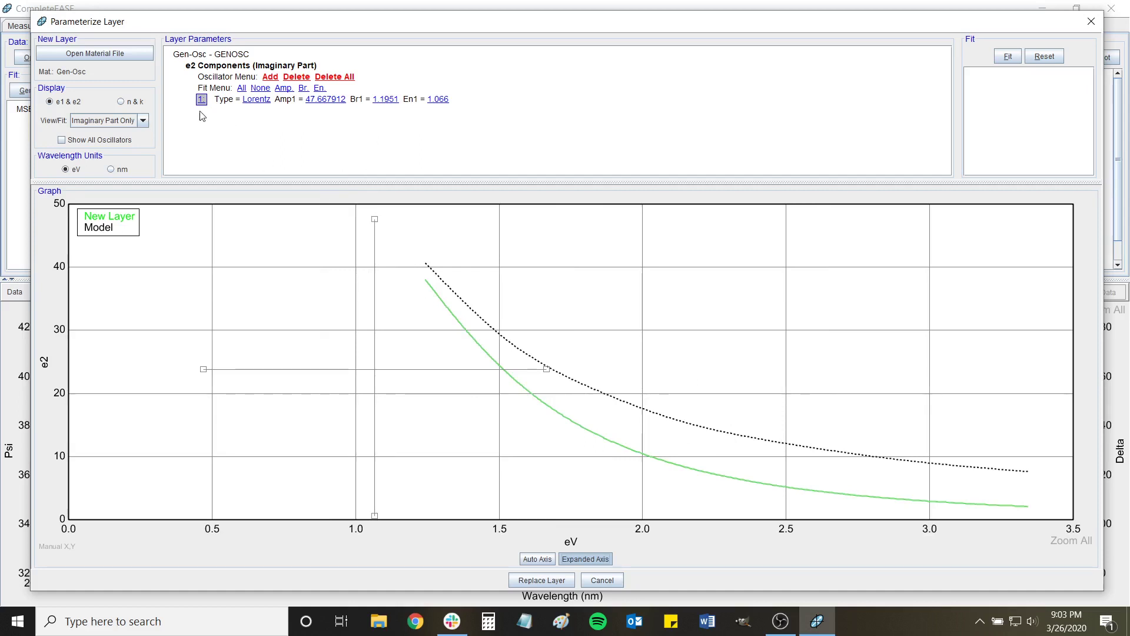
Step: Add oscillator 2 as a Lorentz, giving Amp2 10, Br2 0.1 and a narrow 3.0 eV e2 peak
left_click(270, 78)
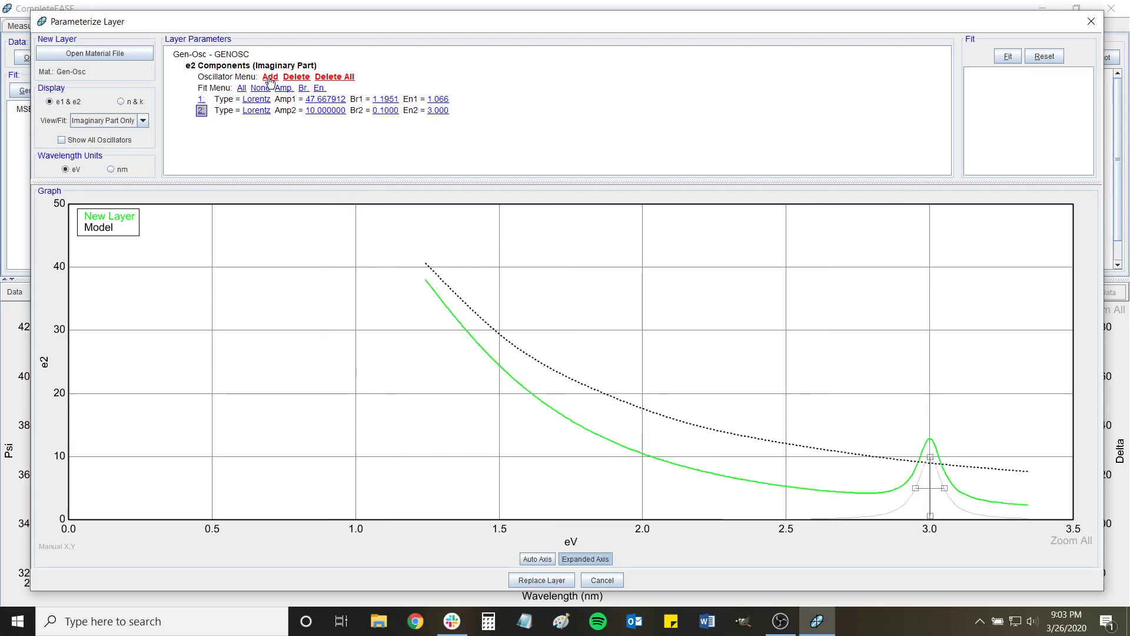
left_click(258, 112)
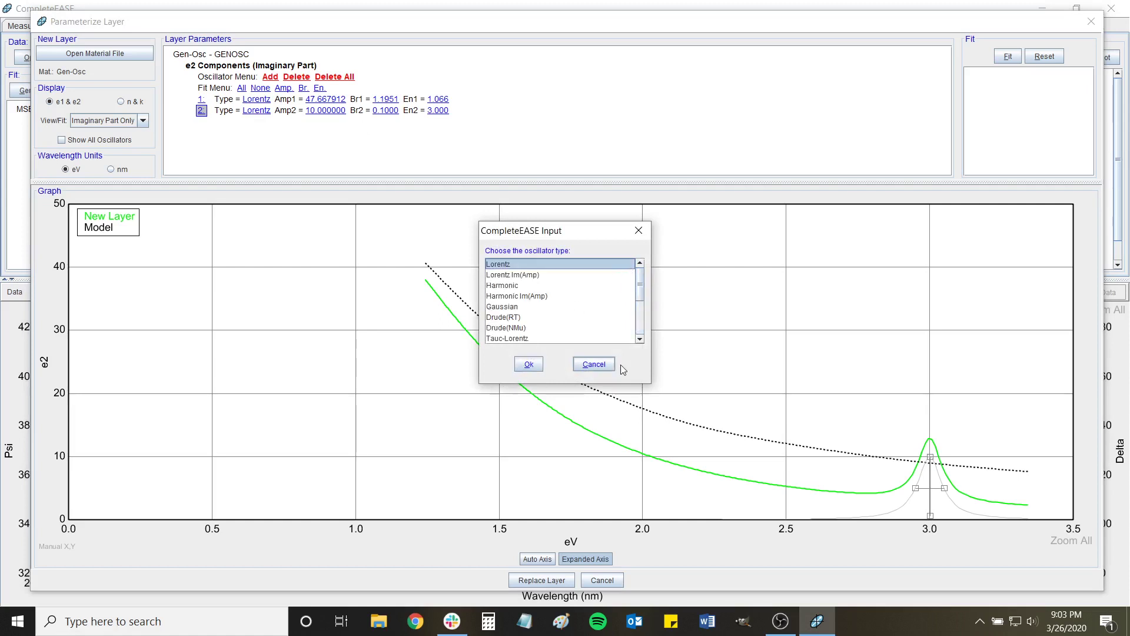
left_click(528, 369)
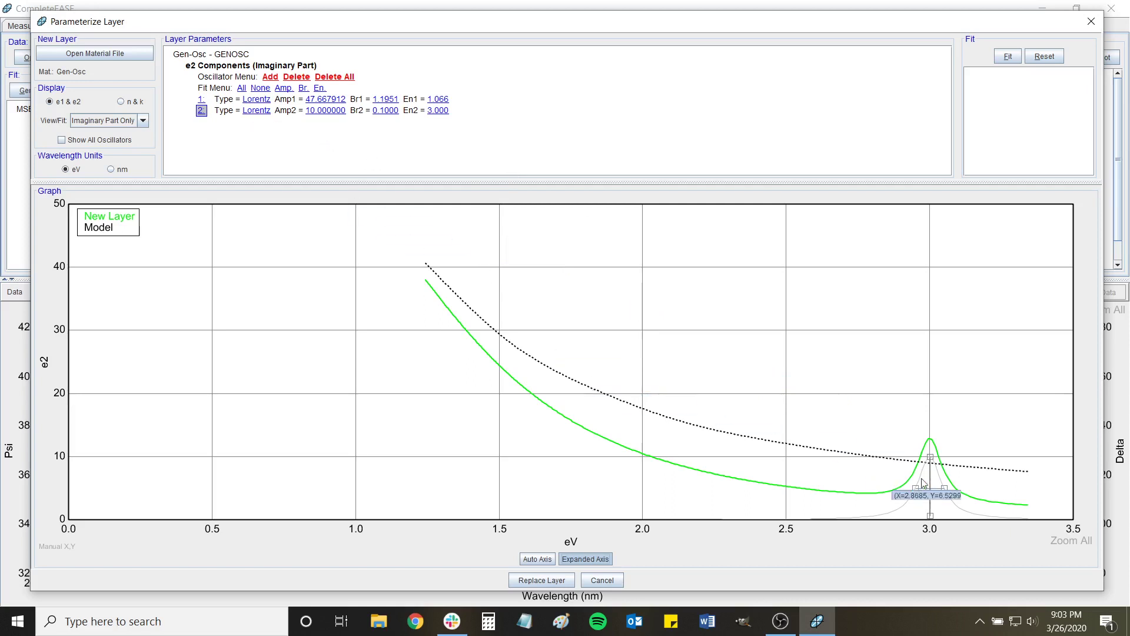
Step: Move oscillator 2's peak to about 2.25 eV, broaden it and lower its amplitude
left_click_drag(931, 457, 715, 444)
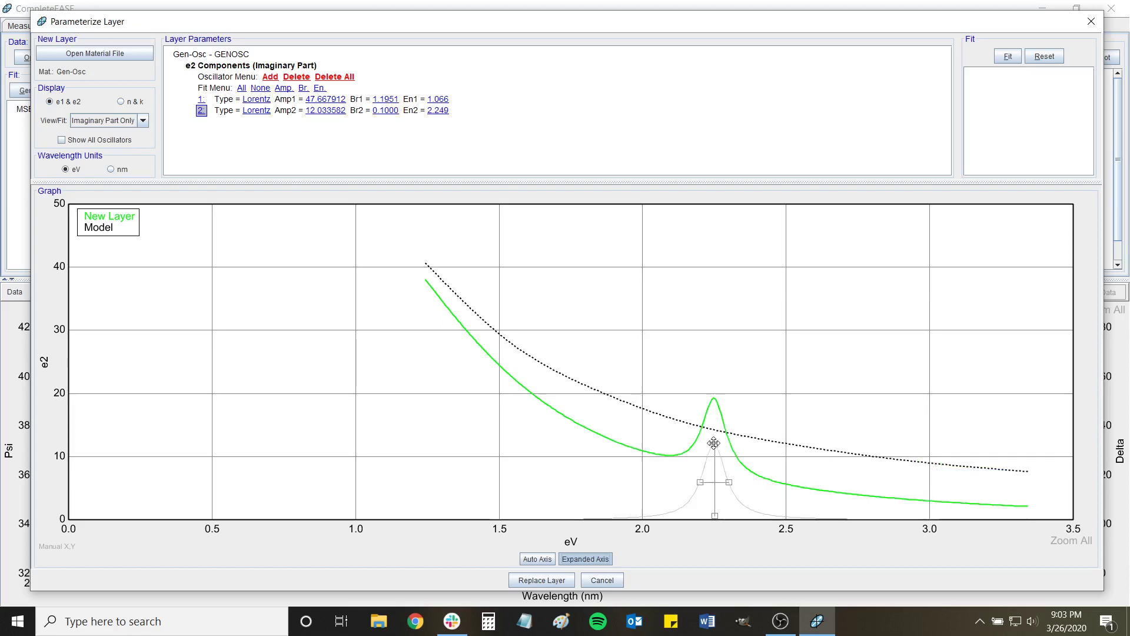
left_click_drag(733, 484, 799, 482)
left_click_drag(715, 456, 717, 471)
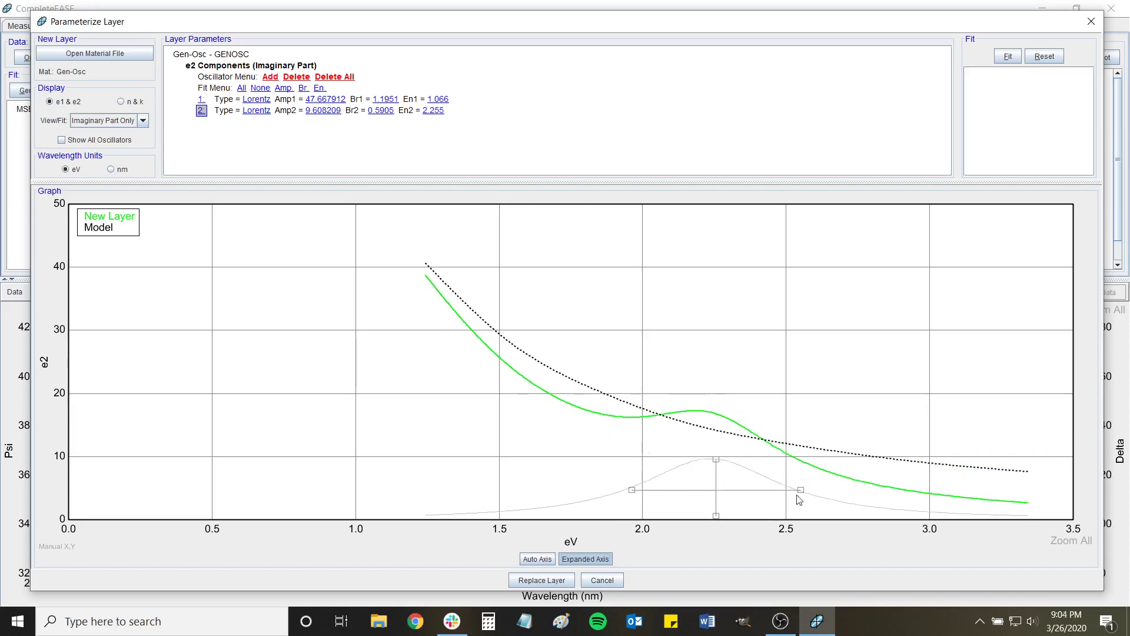
left_click_drag(800, 490, 818, 488)
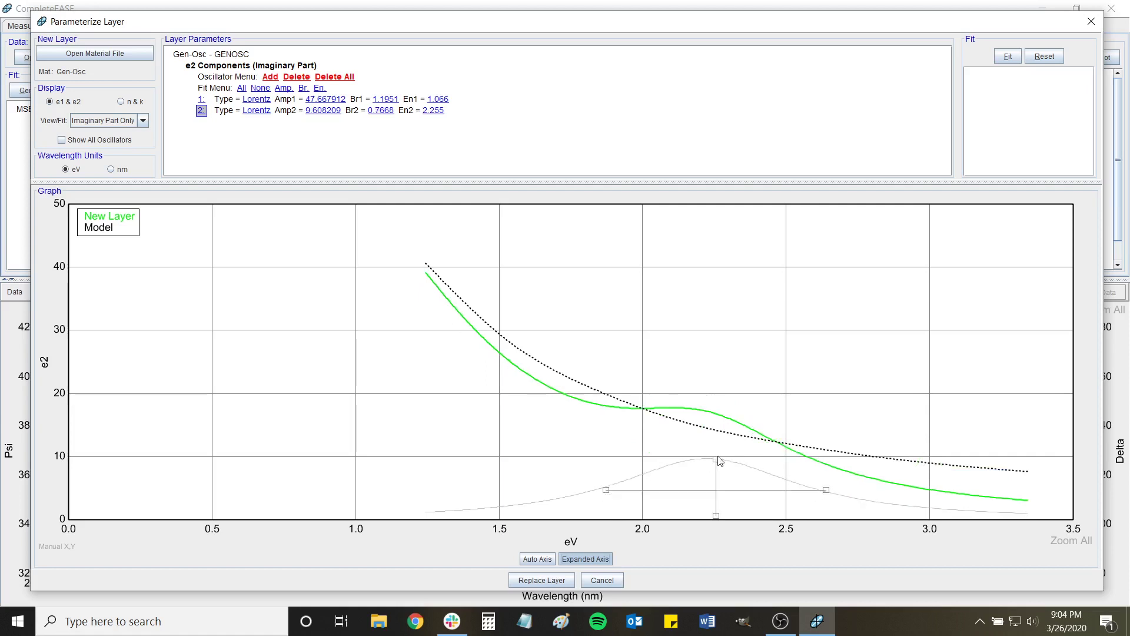
left_click_drag(719, 463, 720, 466)
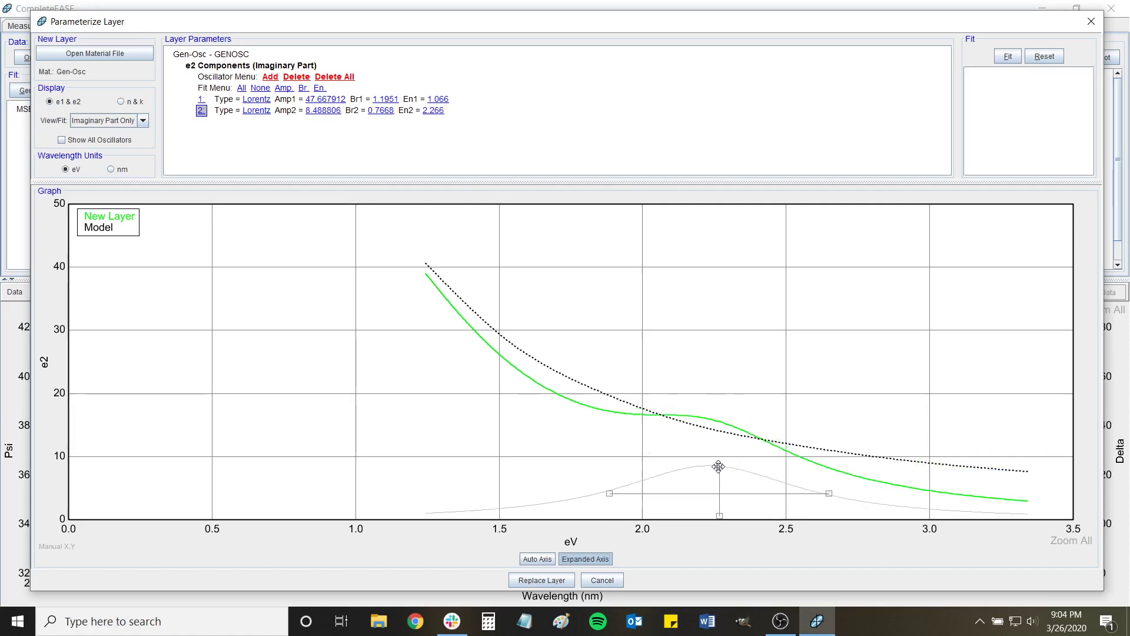
Step: Shift oscillator 1 slightly higher in energy and broaden it to Br1 1.3245
left_click(202, 99)
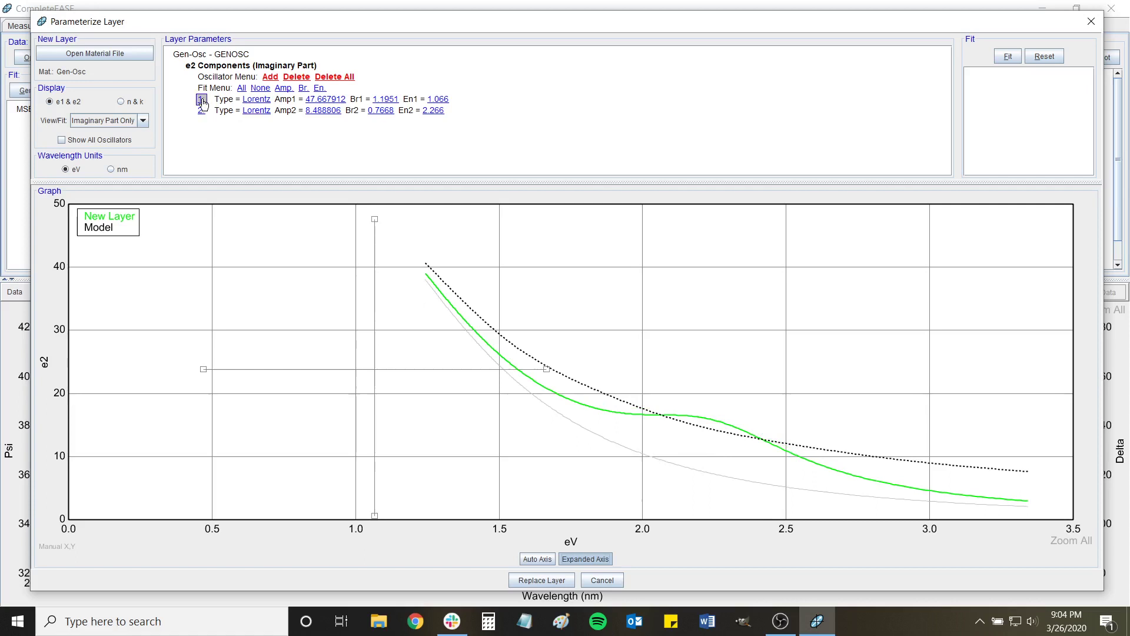
left_click_drag(374, 219, 381, 221)
left_click_drag(555, 371, 572, 372)
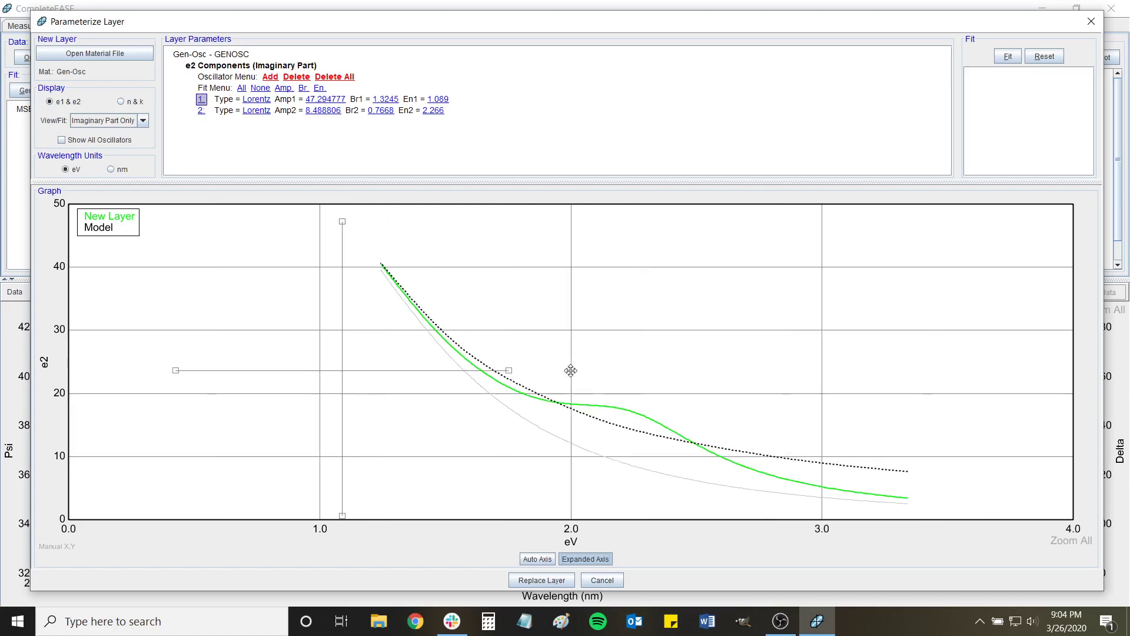
Step: Fine-tune oscillator 2 to En2 2.280, Amp2 6.529851, Br2 1.0123
left_click(200, 111)
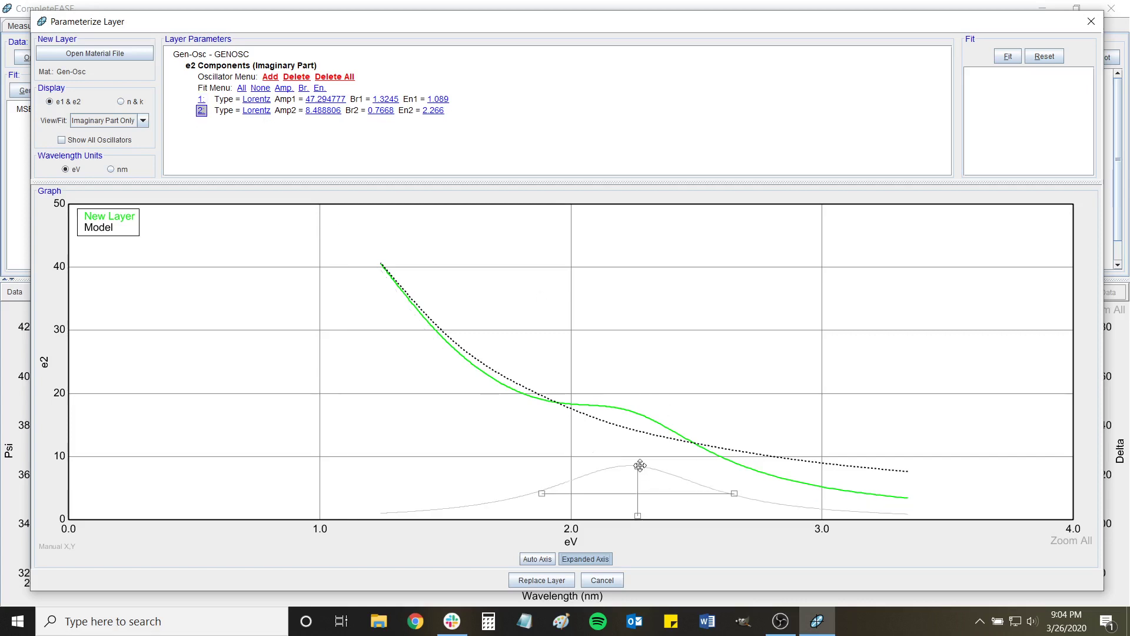
left_click_drag(639, 467, 641, 478)
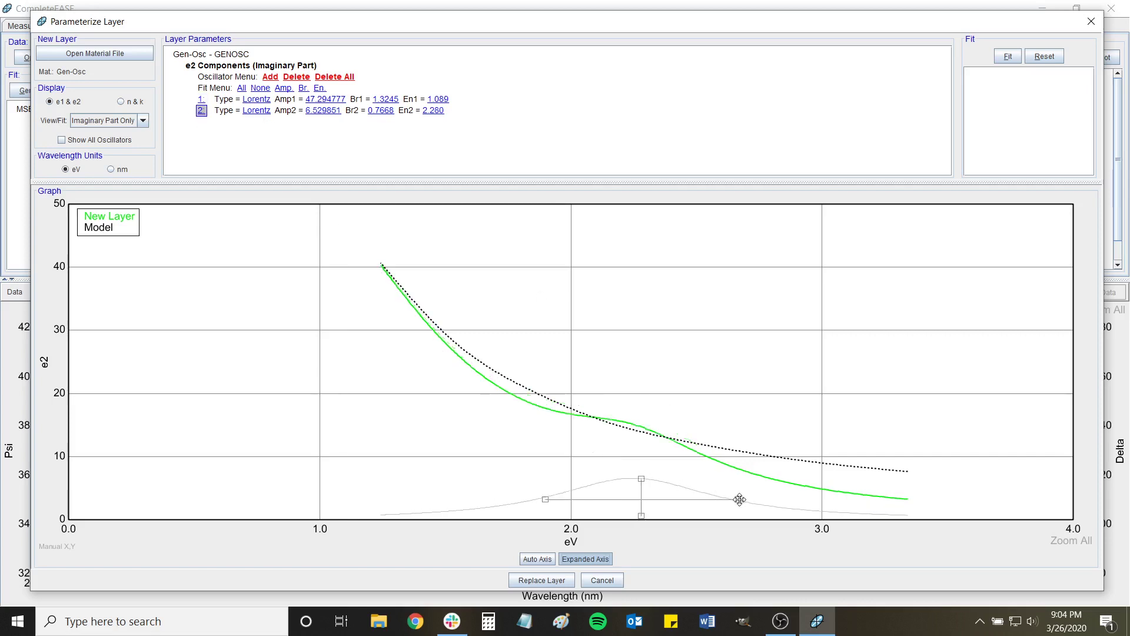
left_click_drag(737, 499, 769, 499)
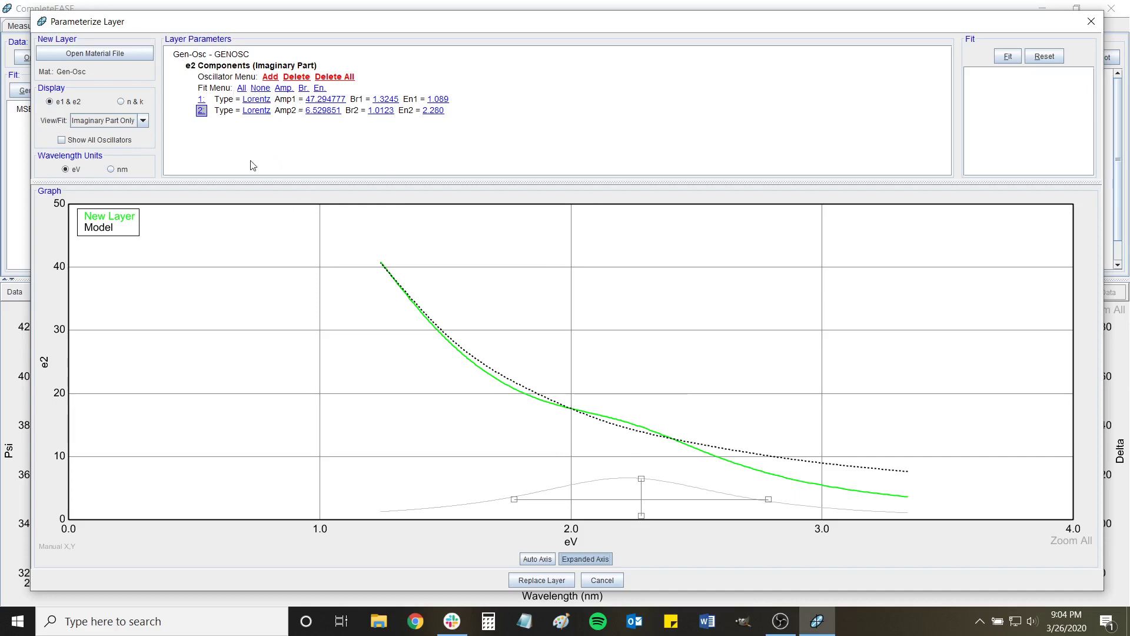
Step: Fit all oscillator parameters to e2 and rescale the graph, reaching MSE 0.0850 (En1 0.992, En2 2.720)
left_click(243, 88)
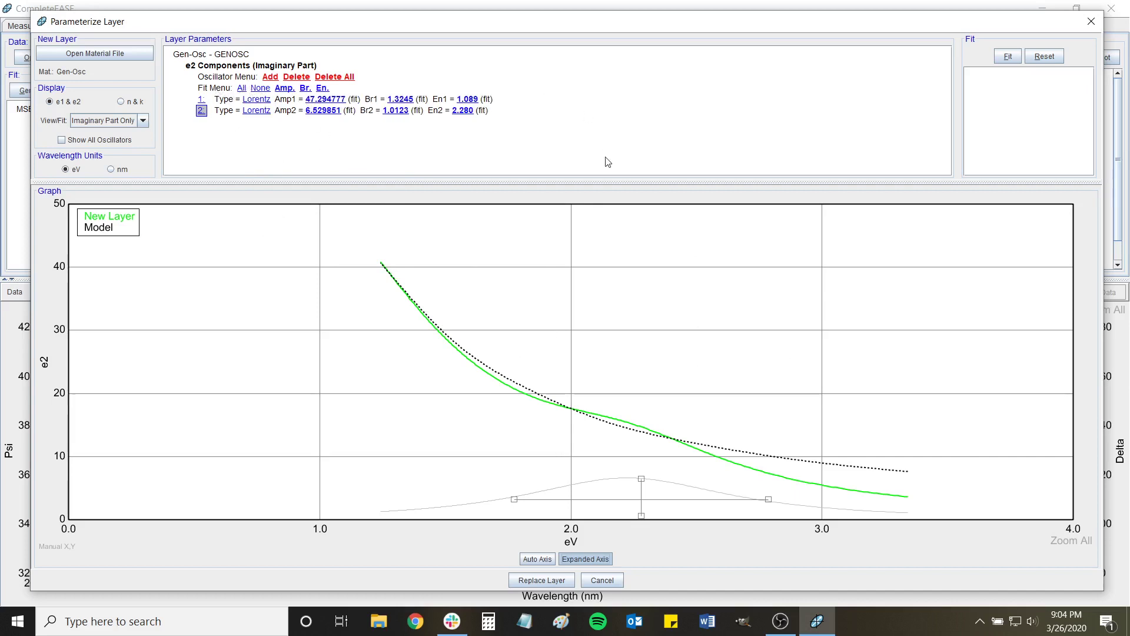
left_click(1009, 56)
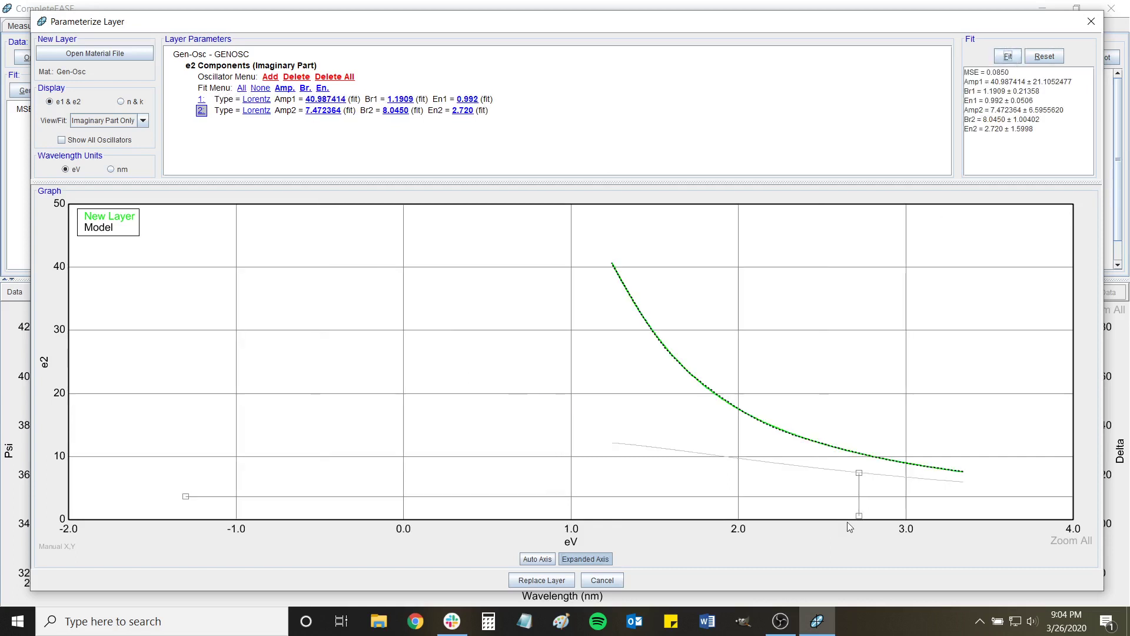
left_click(537, 559)
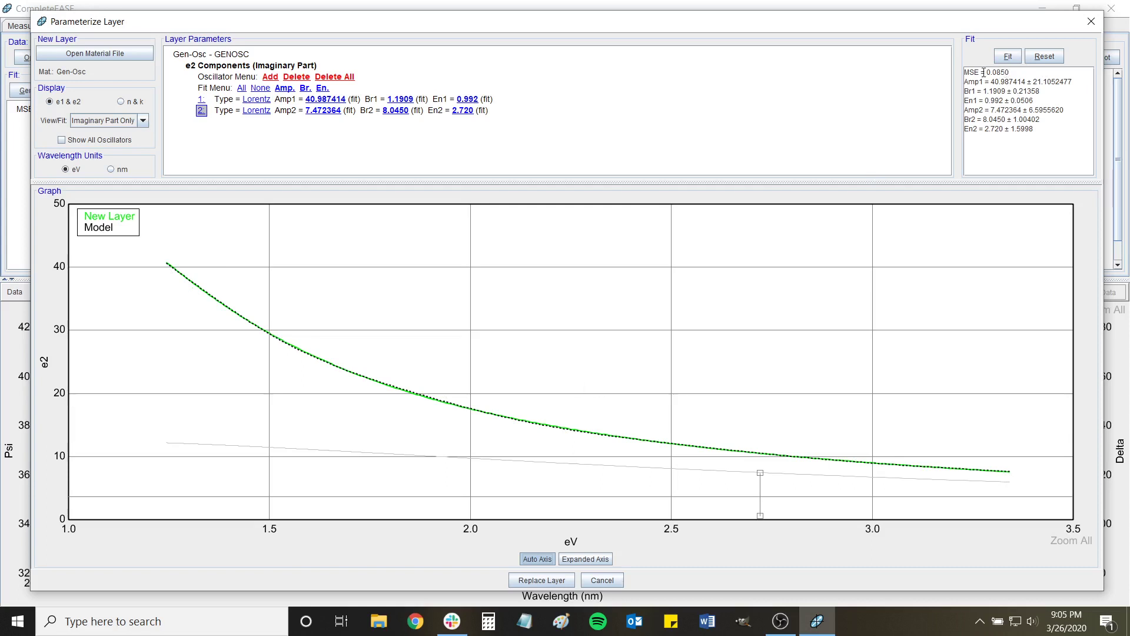
left_click_drag(983, 72, 1002, 73)
left_click(1019, 73)
Step: Switch the graph to show the real part e1
left_click(144, 121)
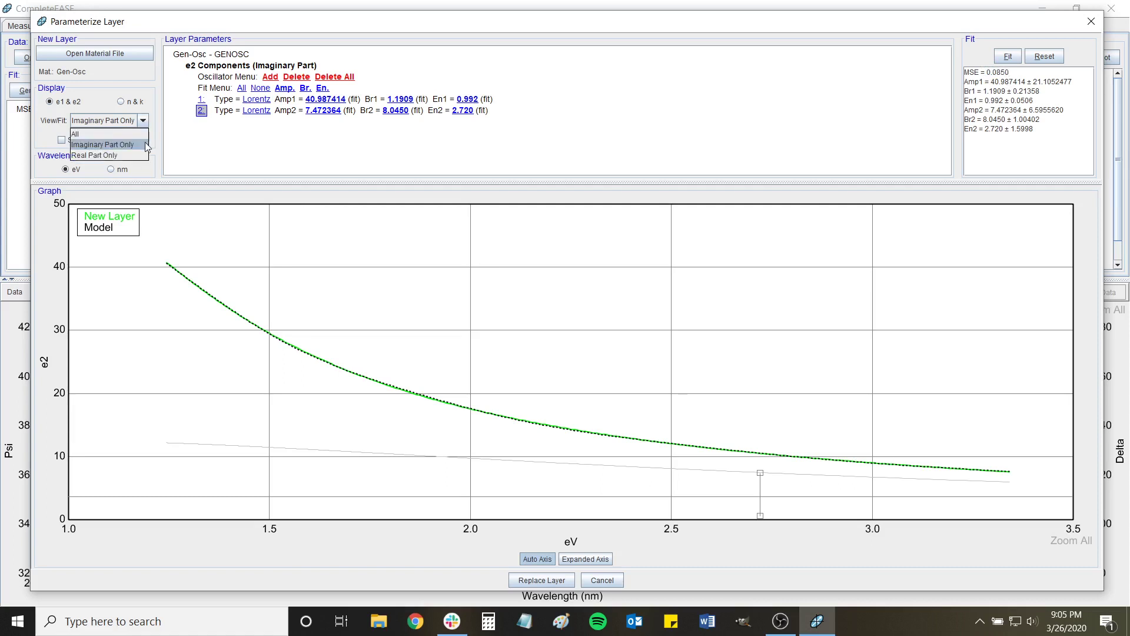
left_click(101, 155)
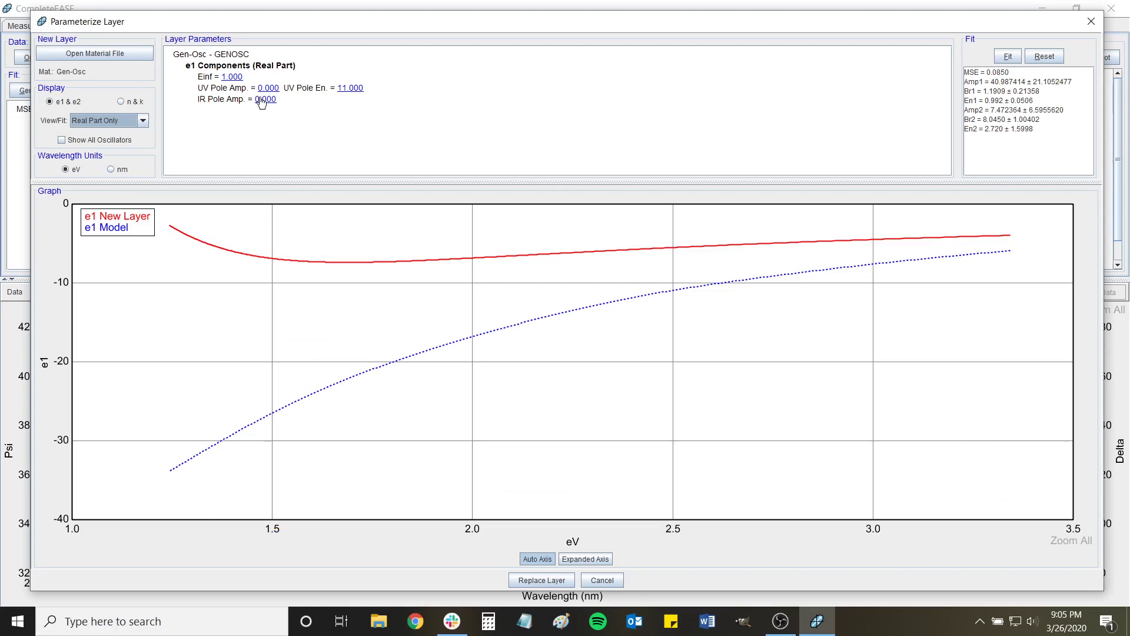
scroll(264, 104, "up", 5)
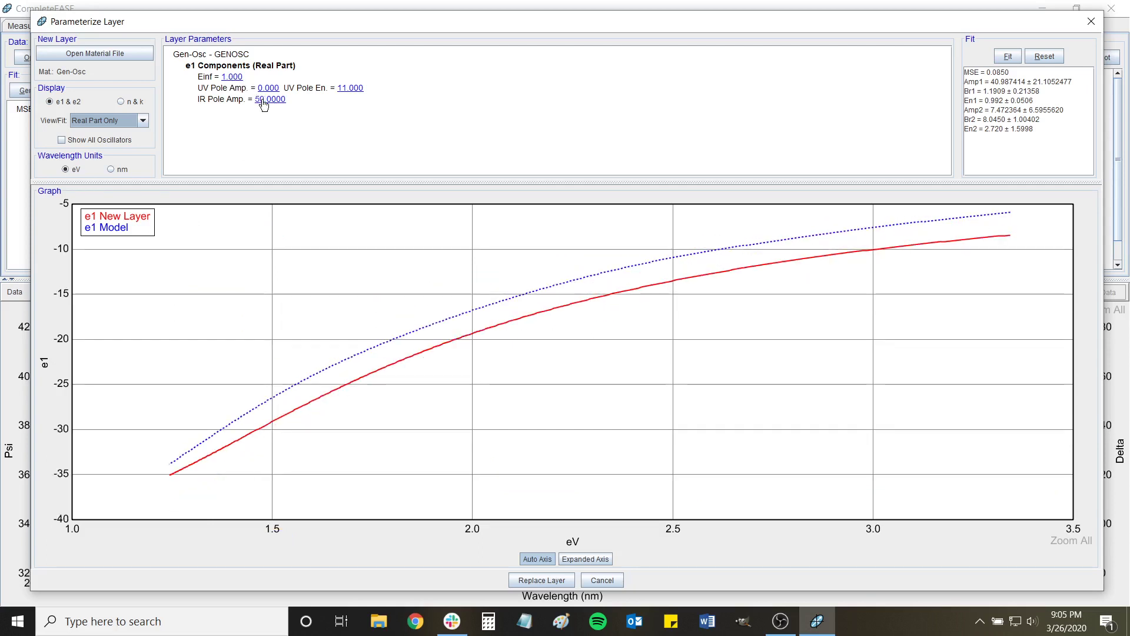
scroll(263, 104, "up", 1)
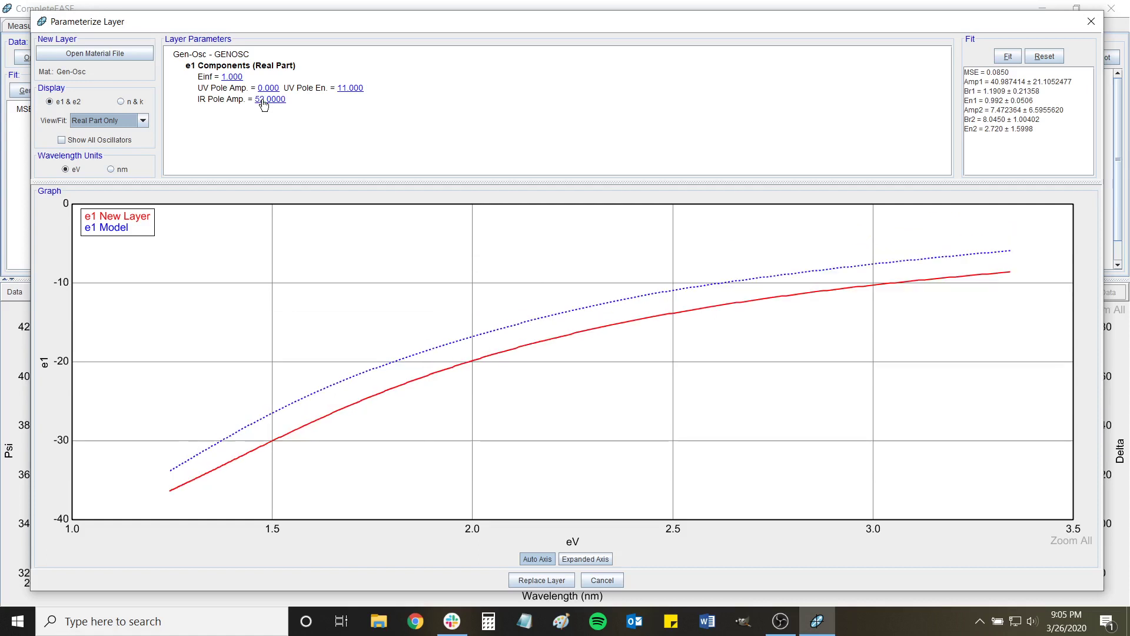
scroll(263, 104, "up", 1)
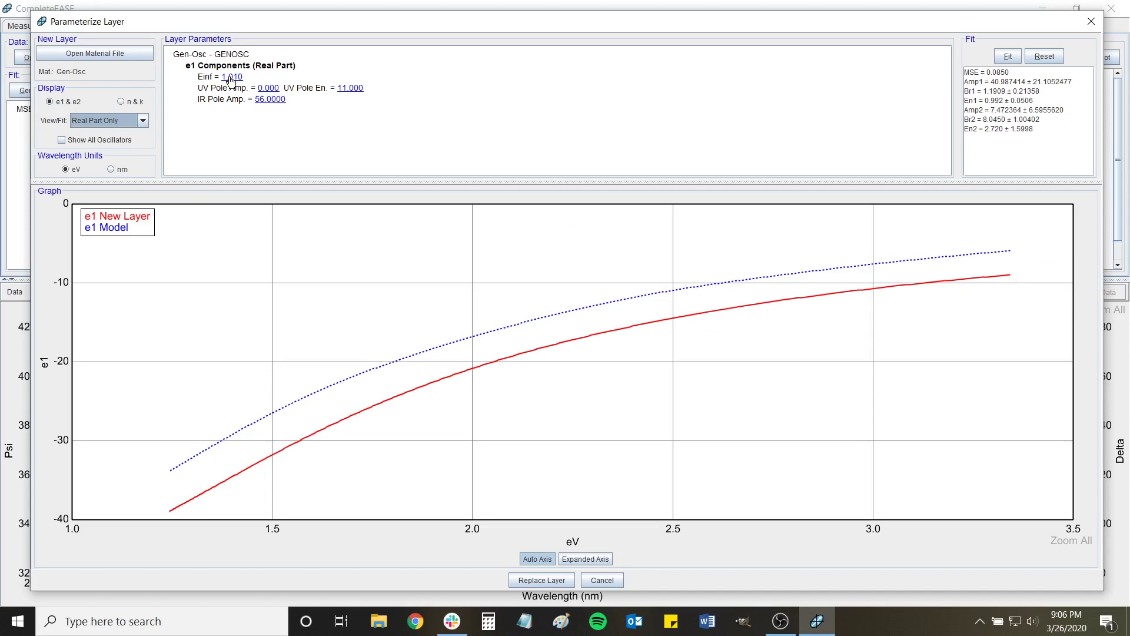
Step: Raise Einf, then fit Einf and IR Pole Amp to e1, giving Einf 3.871 and IR Pole Amp 51.3149
mouse_move(231, 81)
left_mouse_down()
mouse_move(219, 81)
mouse_move(236, 82)
left_mouse_up()
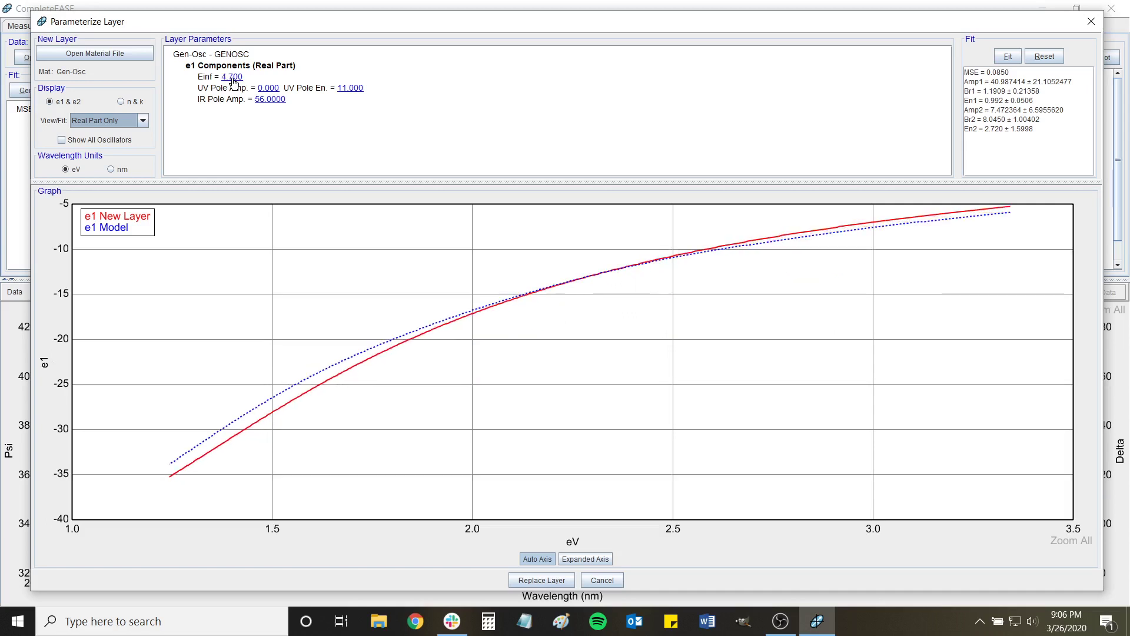
left_click(231, 76)
left_click(270, 99)
left_click(1007, 54)
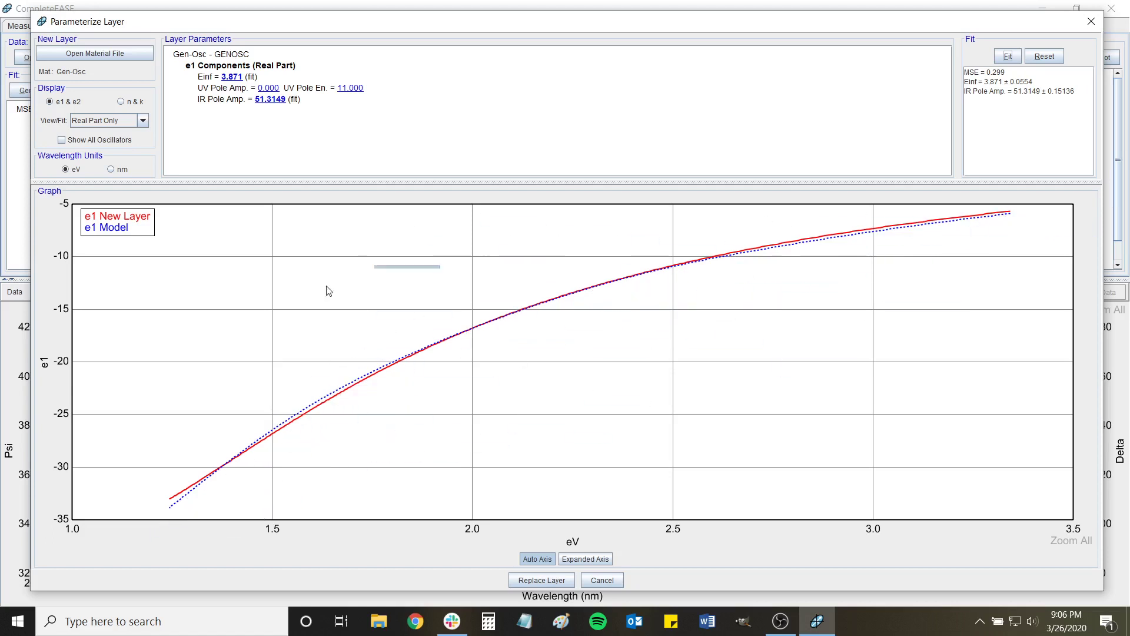
Step: Fit all parameters to both e1 and e2 together, giving MSE 0.0908 and Einf 3.120
left_click(143, 120)
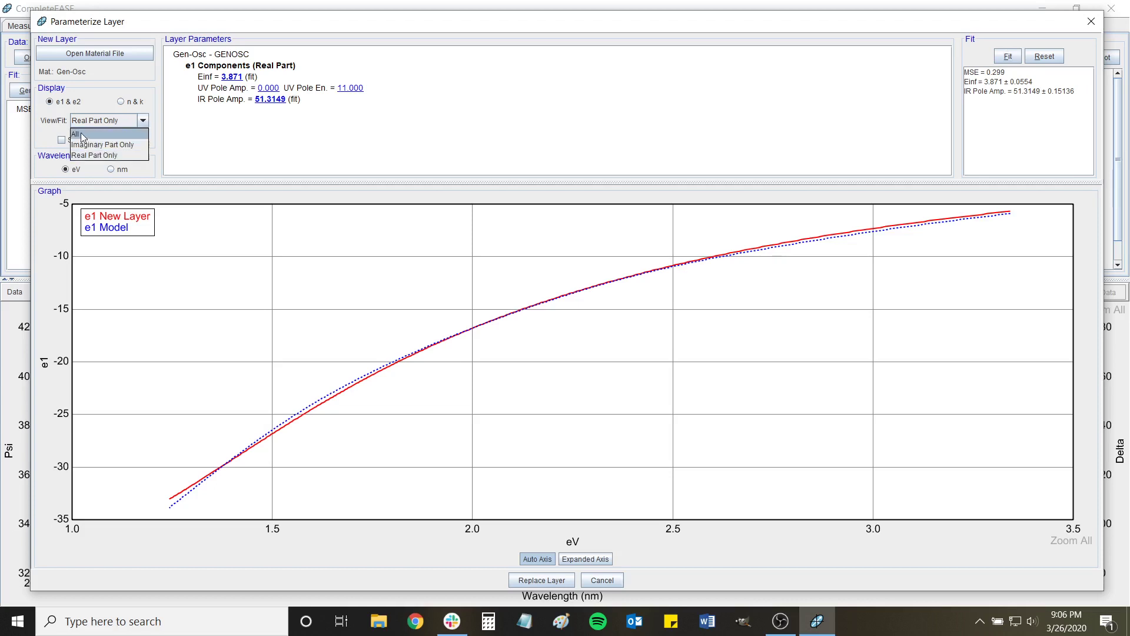
left_click(97, 131)
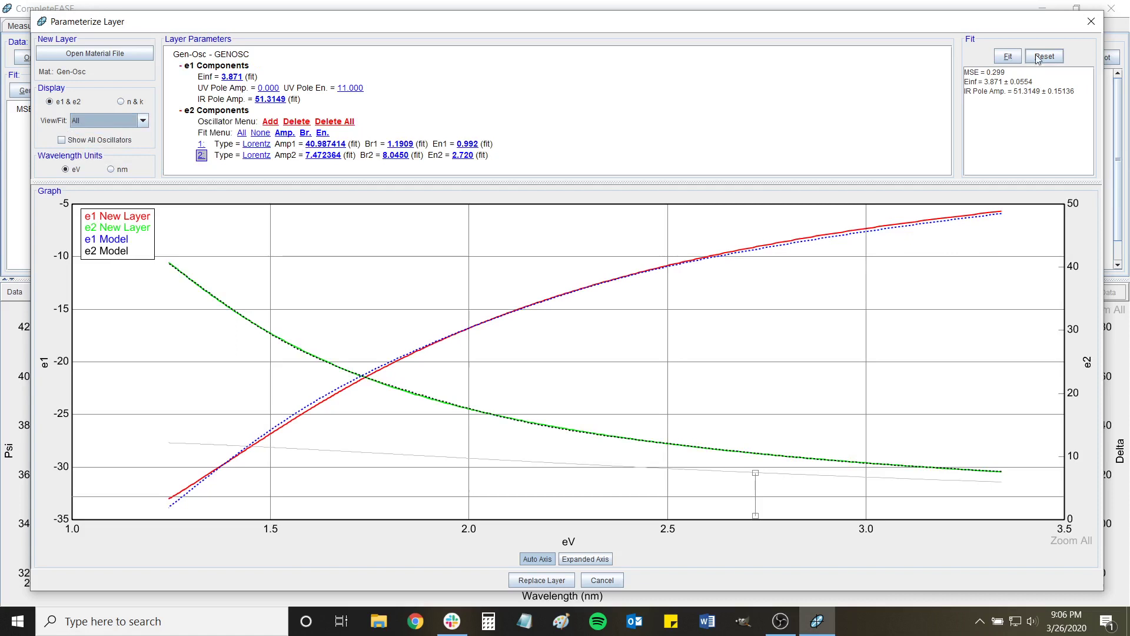
left_click(1008, 57)
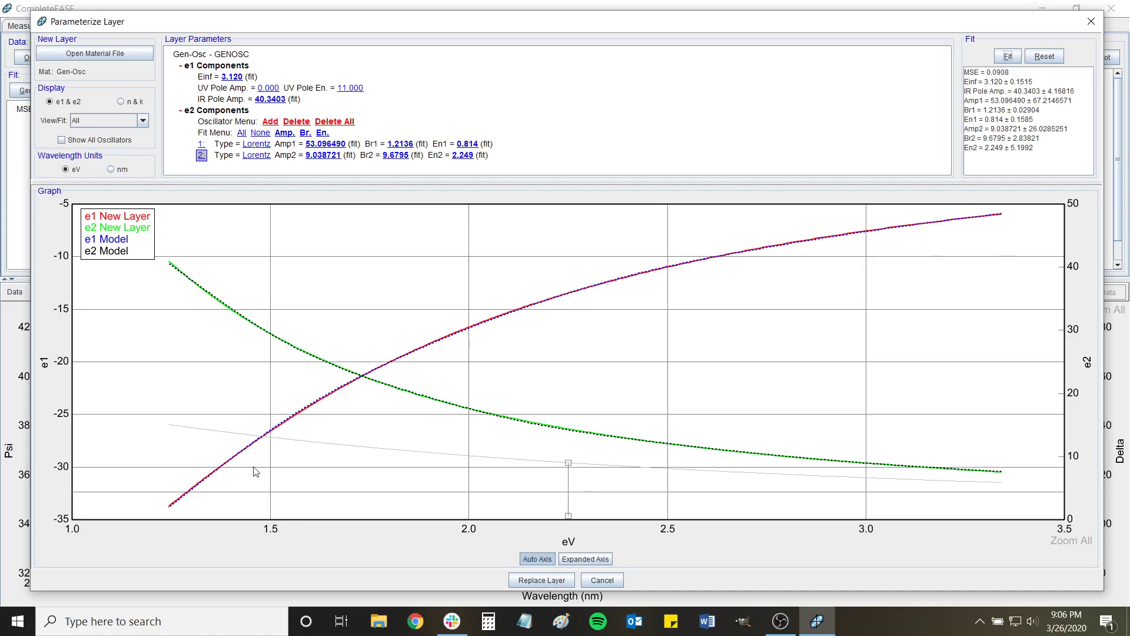
Step: Put the fitted Gen-Osc layer into the model as the substrate and clear every fit flag
left_click(541, 580)
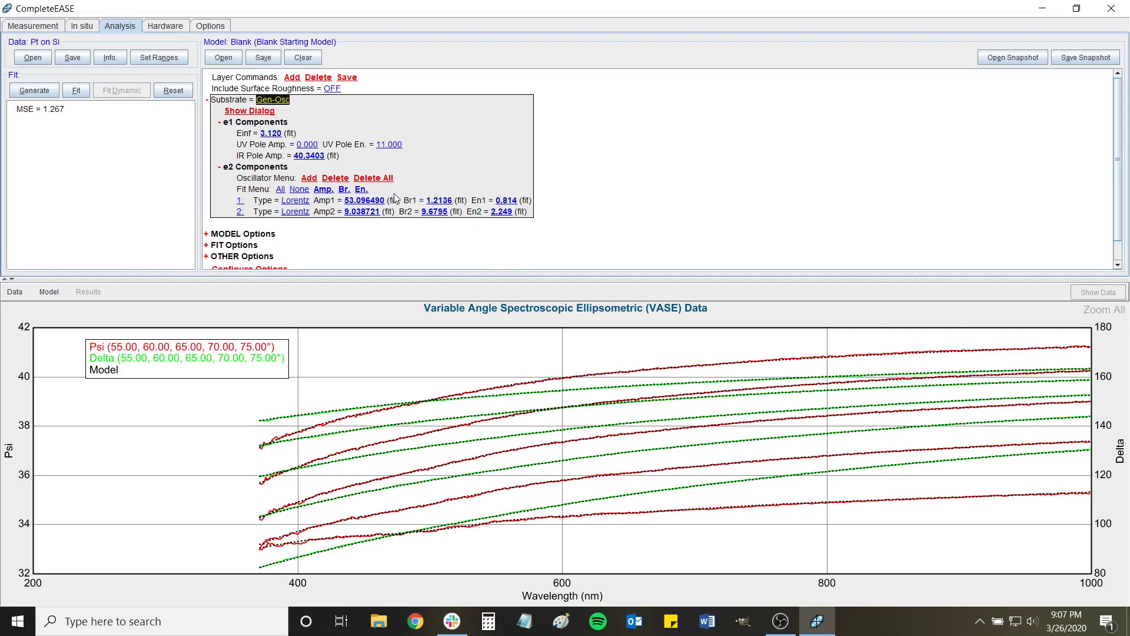
left_click(269, 135)
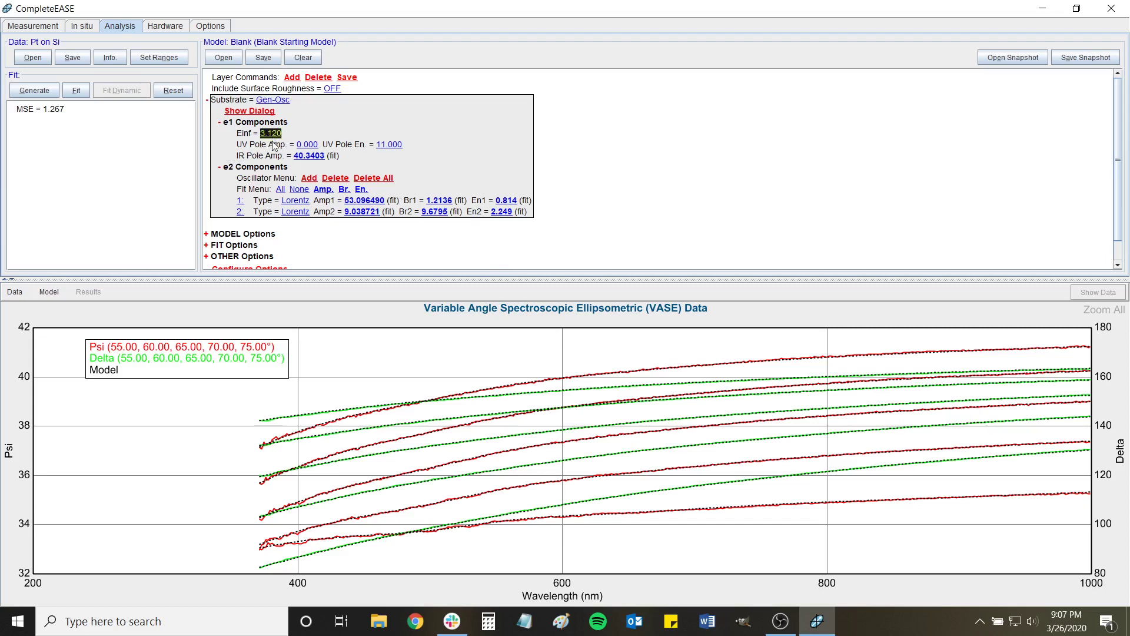
left_click(304, 157)
left_click(363, 201)
left_click(361, 212)
left_click(425, 201)
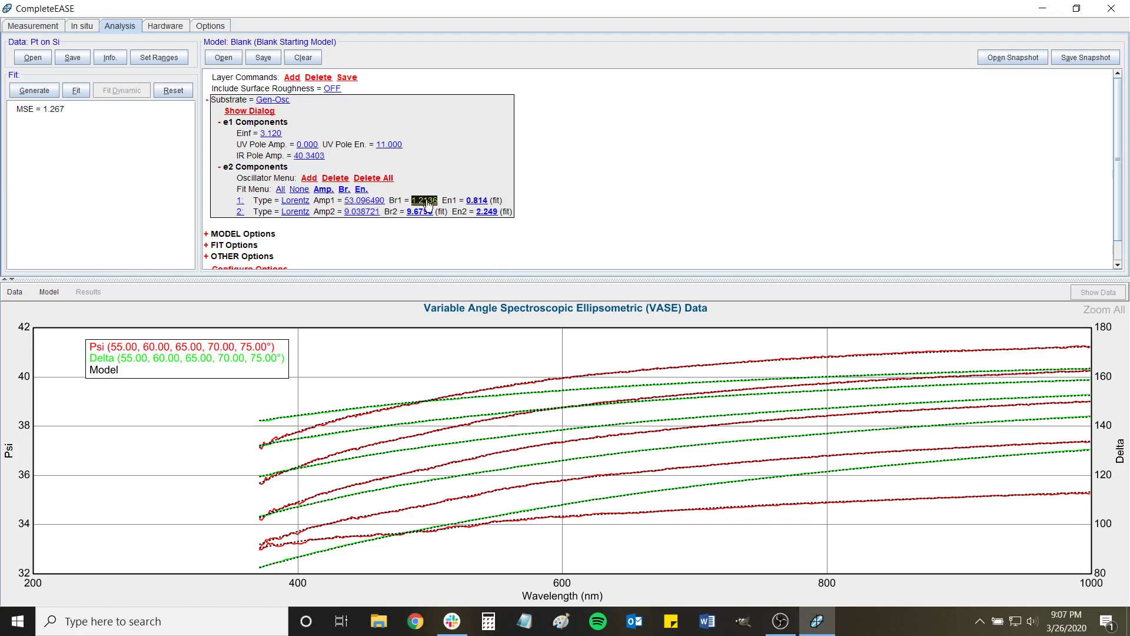
left_click(420, 212)
left_click(477, 201)
left_click(472, 212)
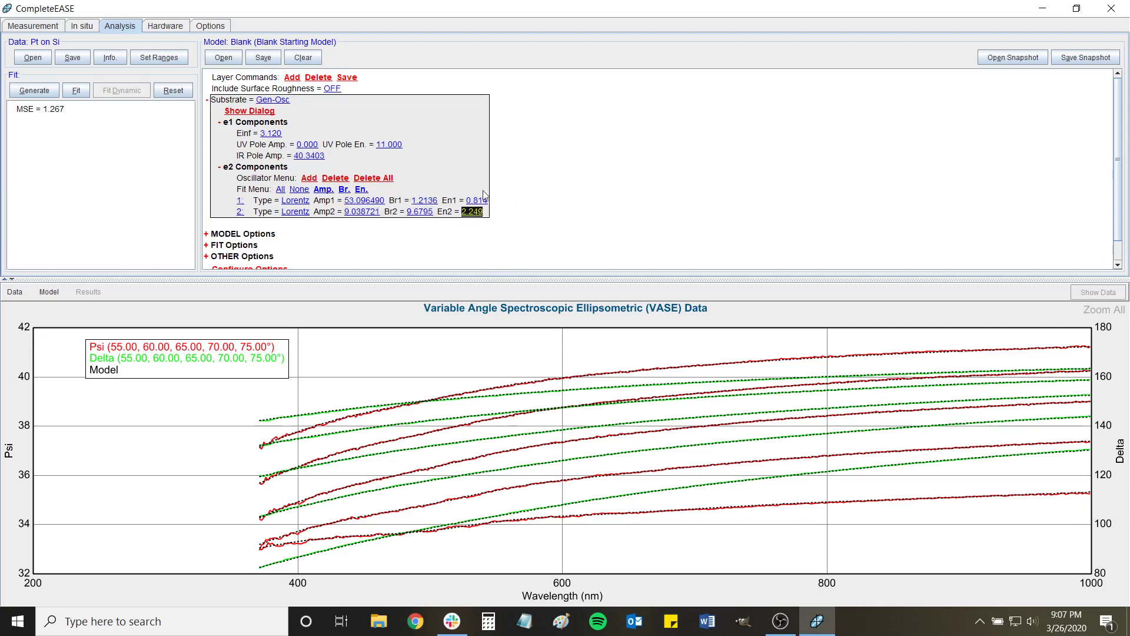
Step: Mark all oscillator parameters, Einf and IR Pole Amp for fitting and fit, giving Einf 2.066 and En1 0.741
left_click(280, 189)
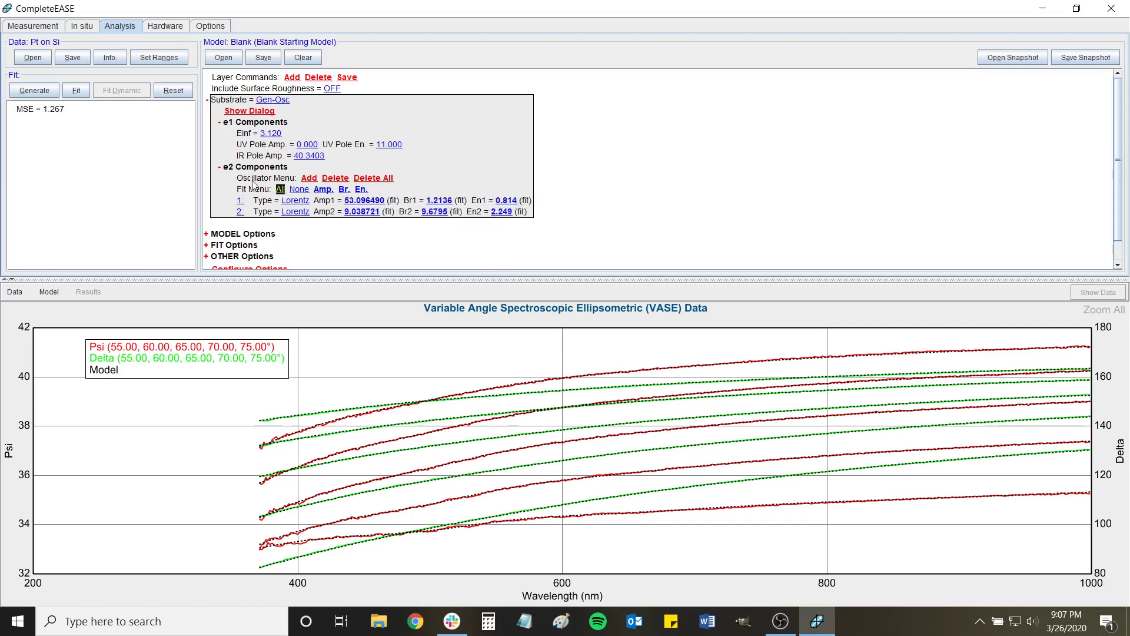
left_click(264, 134)
left_click(309, 156)
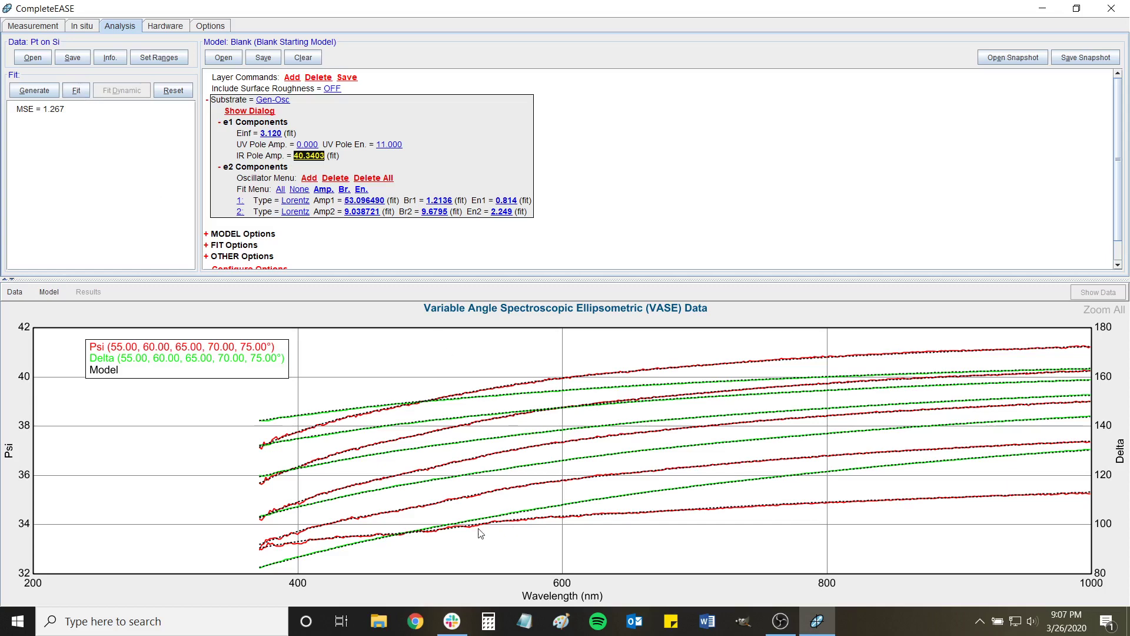
left_click(76, 90)
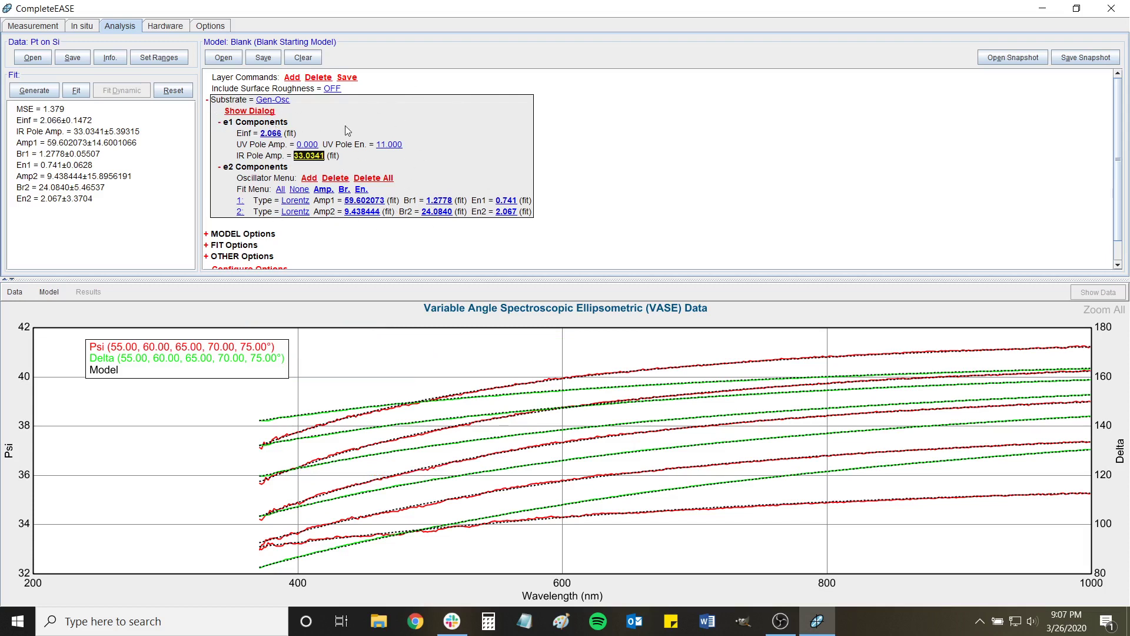
Step: Begin saving the Gen-Osc layer's parameterized optical constants as Pt (lorentz).mat, then cancel without saving
left_click(283, 102)
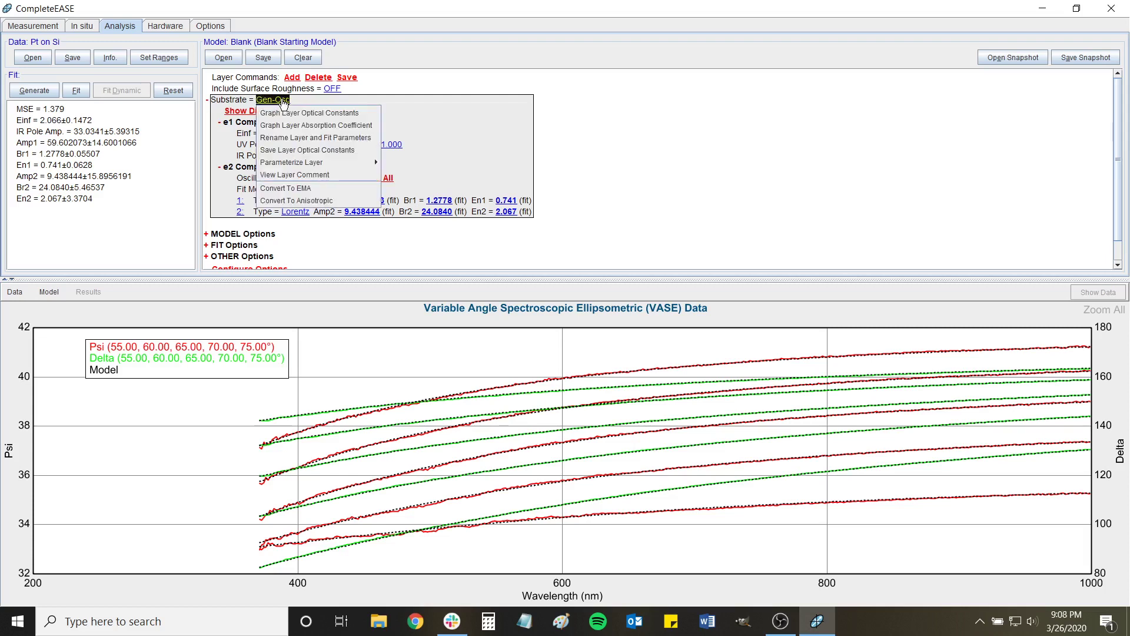
left_click(309, 149)
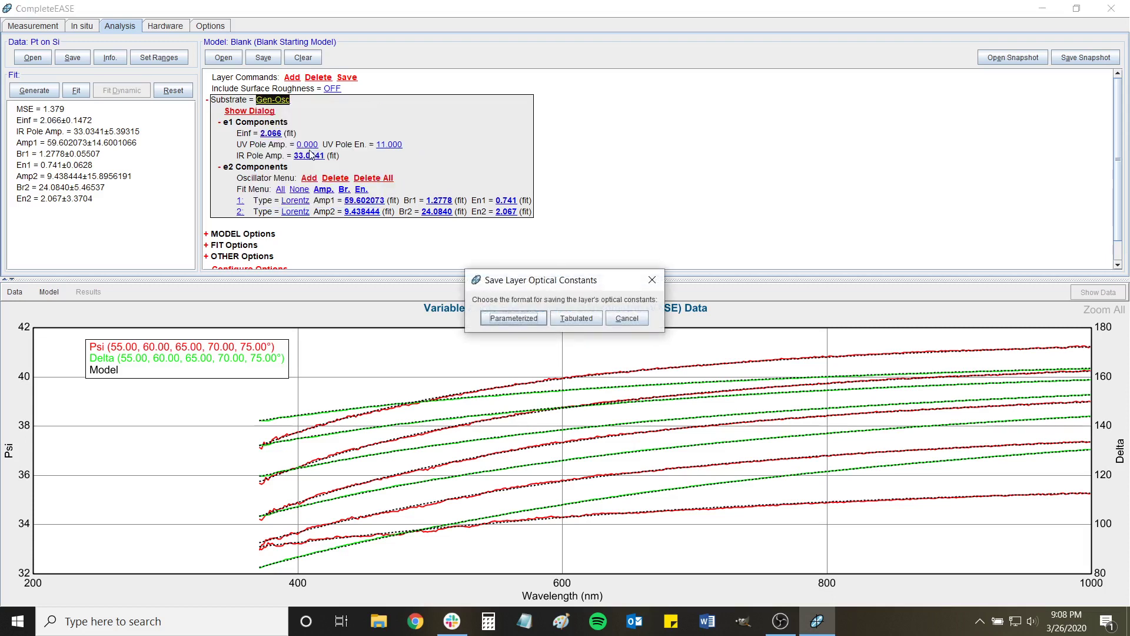
left_click(514, 318)
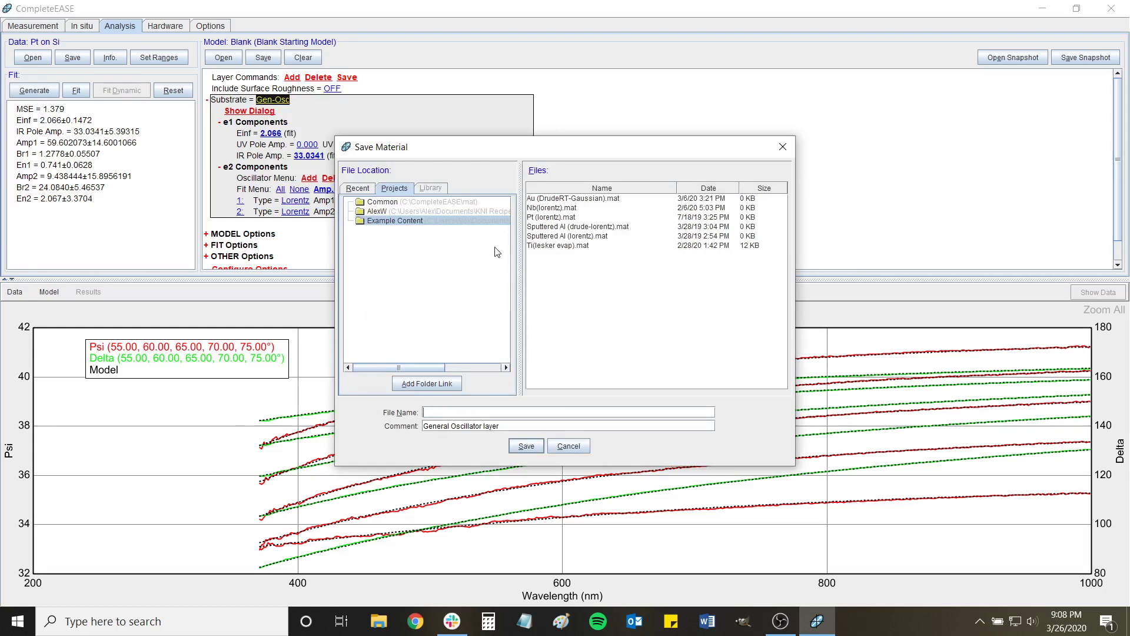
left_click(546, 217)
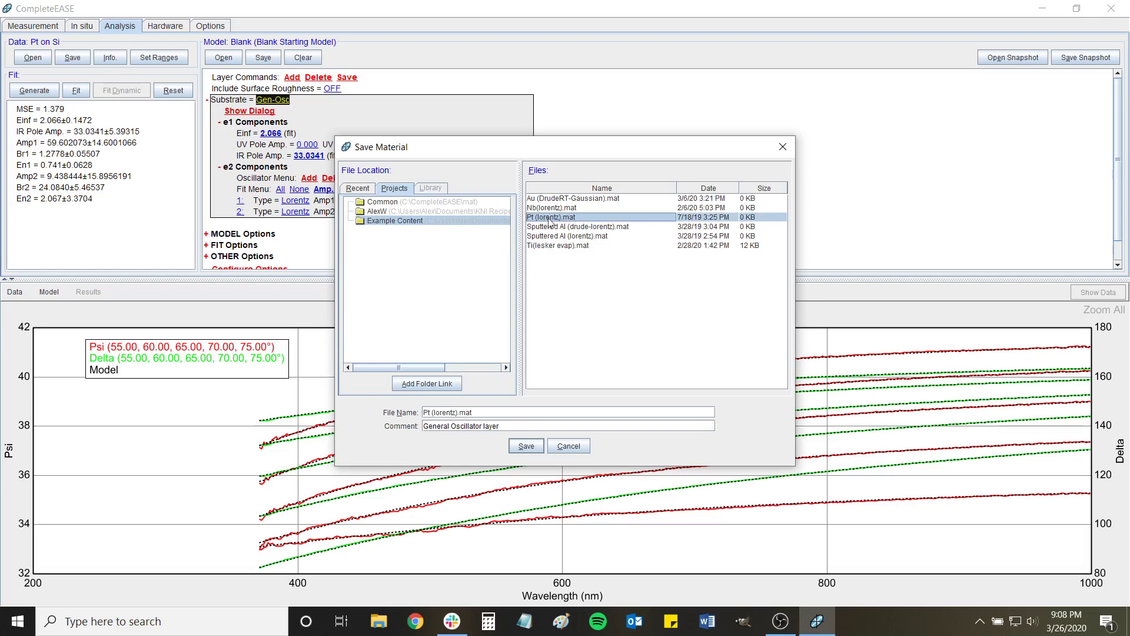
left_click(565, 447)
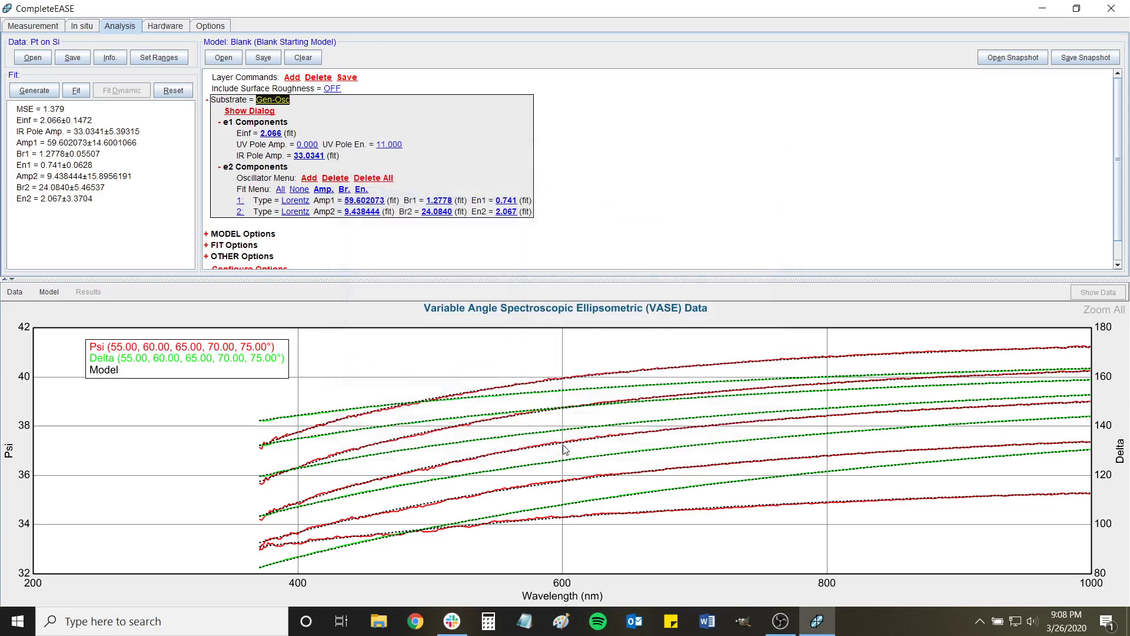
Step: Clear the model and load the saved Pt (lorentz).mat material as the substrate
left_click(303, 57)
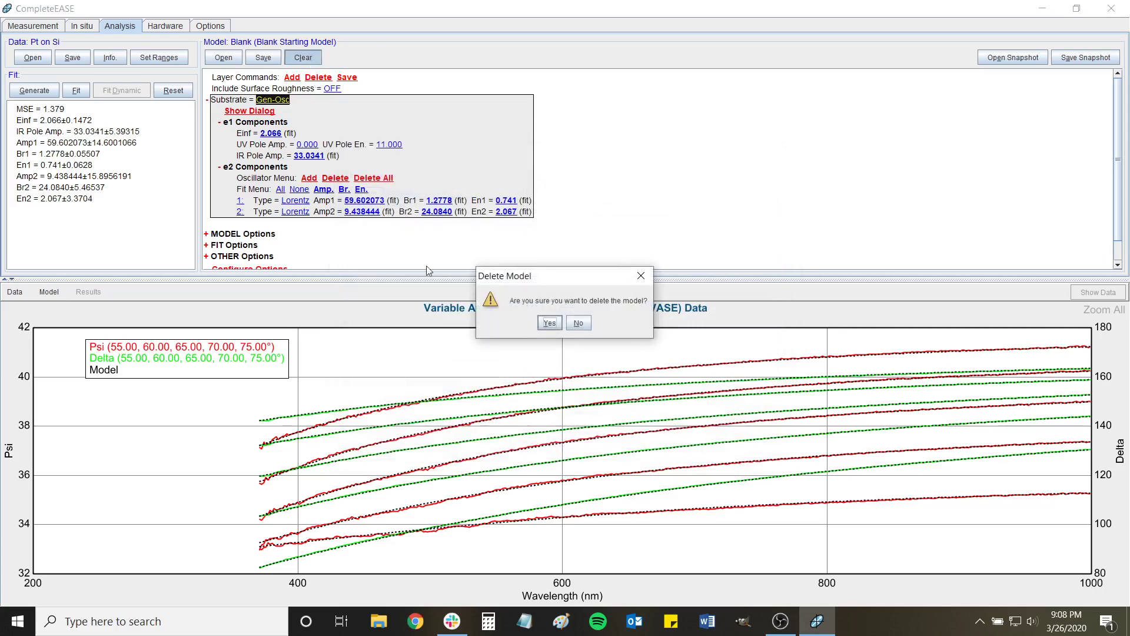
left_click(548, 324)
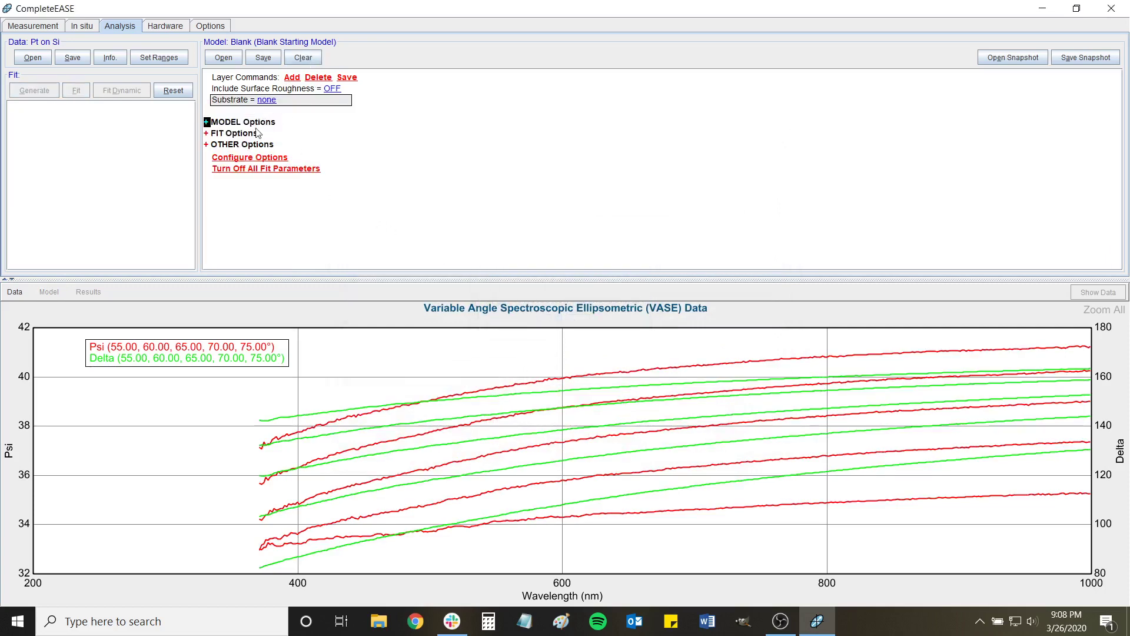
left_click(267, 101)
left_click(548, 218)
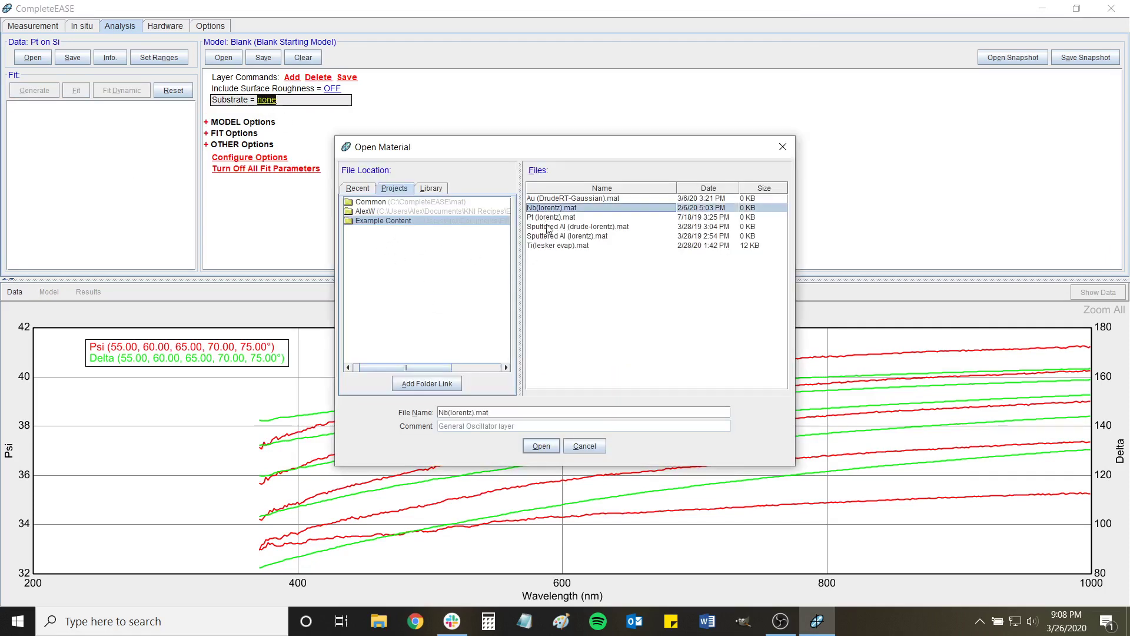
left_click(540, 449)
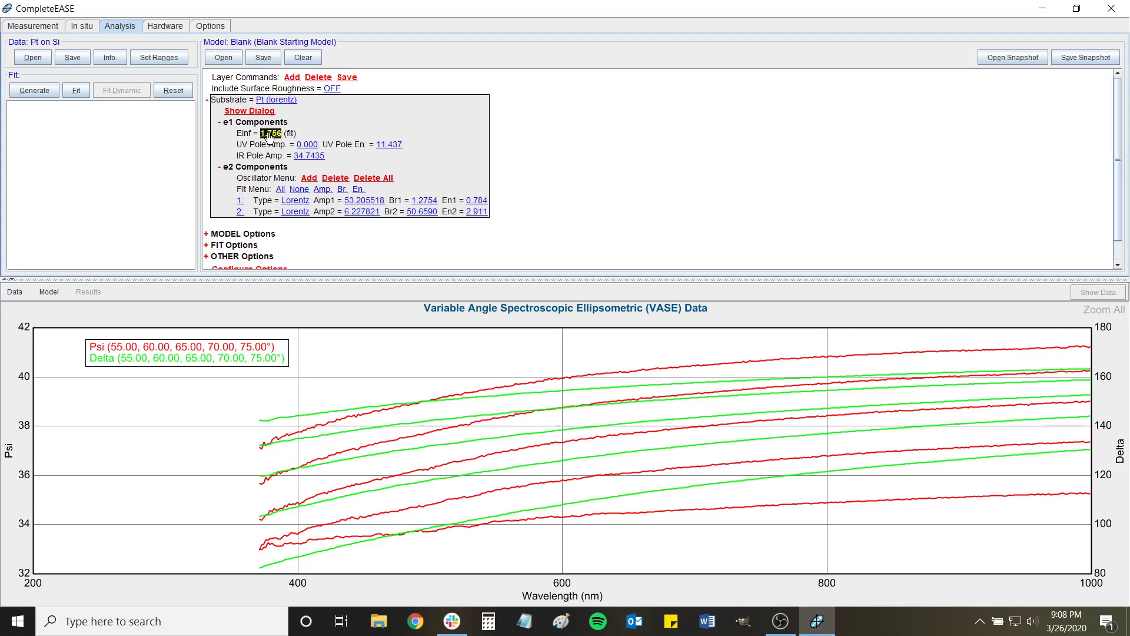
Step: Fit IR Pole Amp and all oscillator parameters of Pt (lorentz), giving MSE 1.379 and Einf 1.893
left_click(300, 156)
left_click(280, 189)
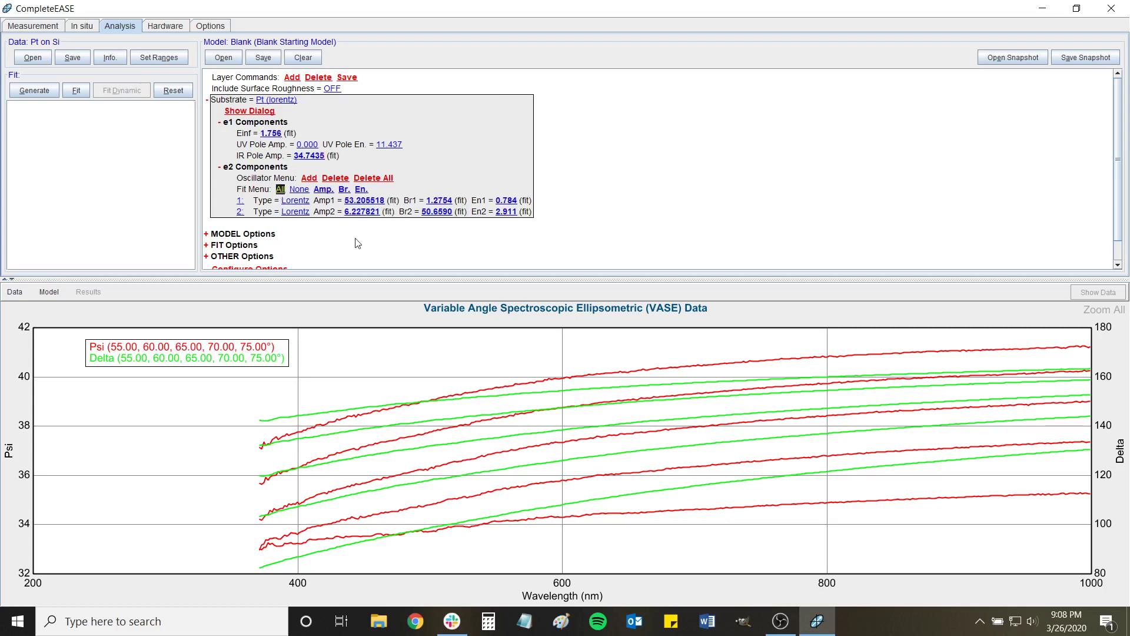
left_click(79, 95)
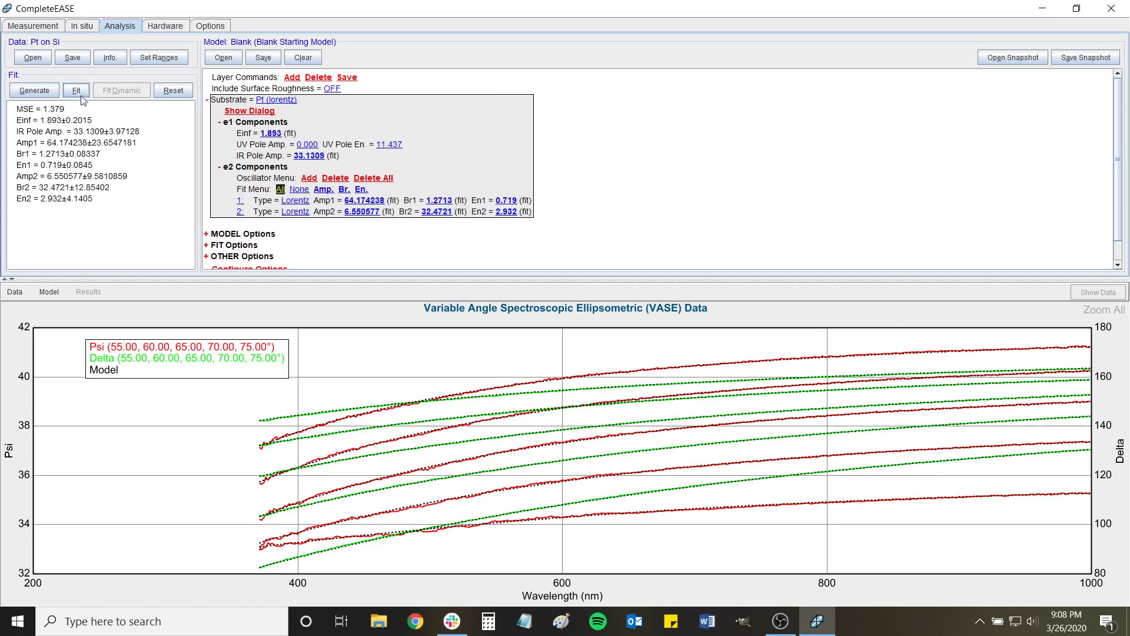